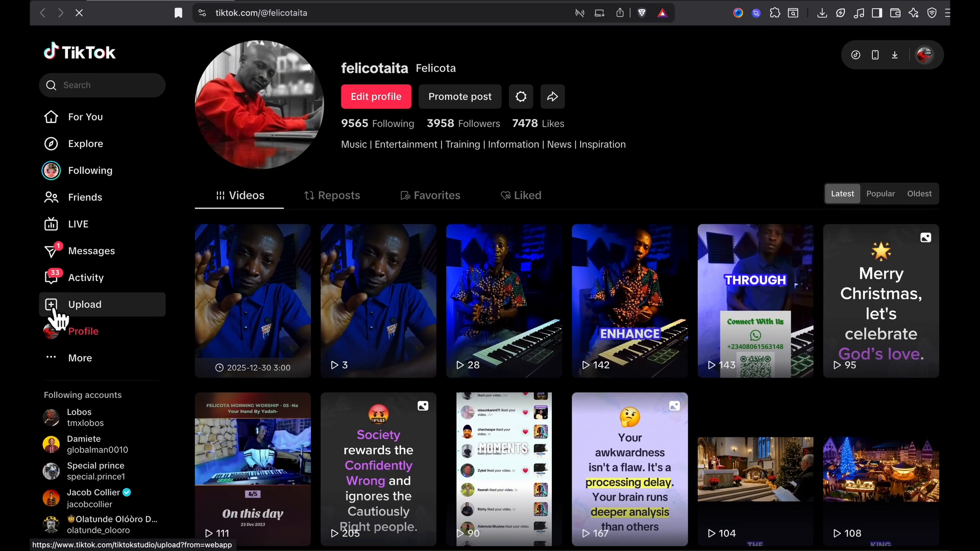
# Open the long-to-short video conversion tool from the upload page and upload Positioning In Live Performance Matters.mov from the Movies folder
pyautogui.click(104, 291)
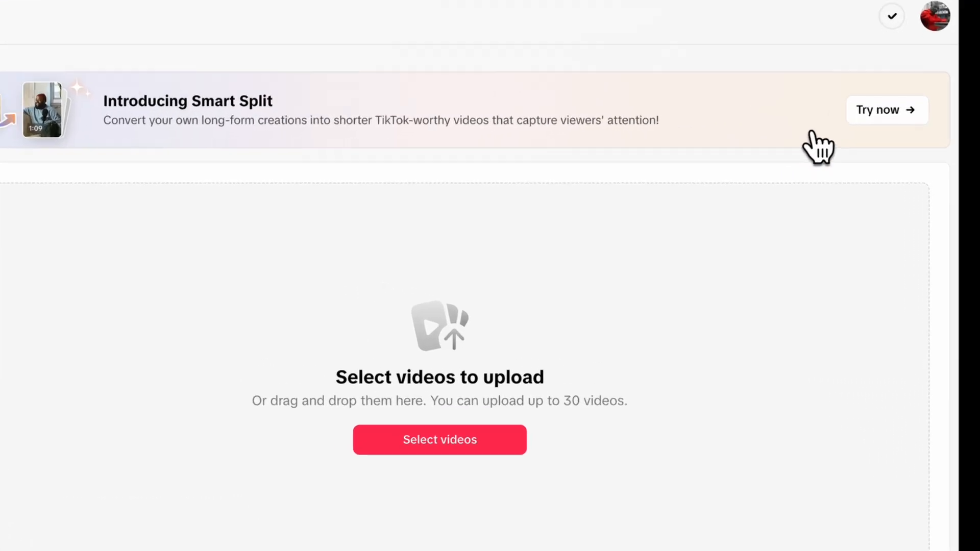
pyautogui.click(846, 109)
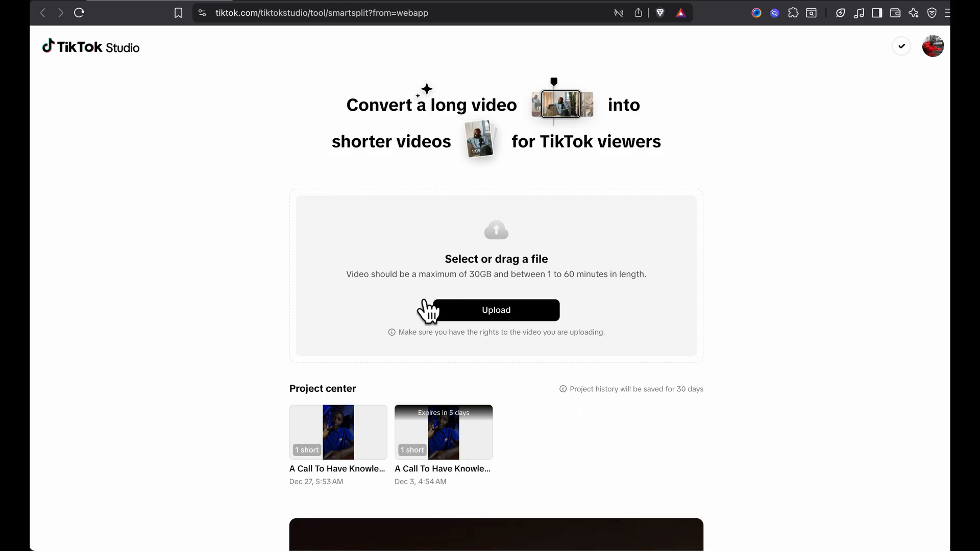
pyautogui.click(477, 311)
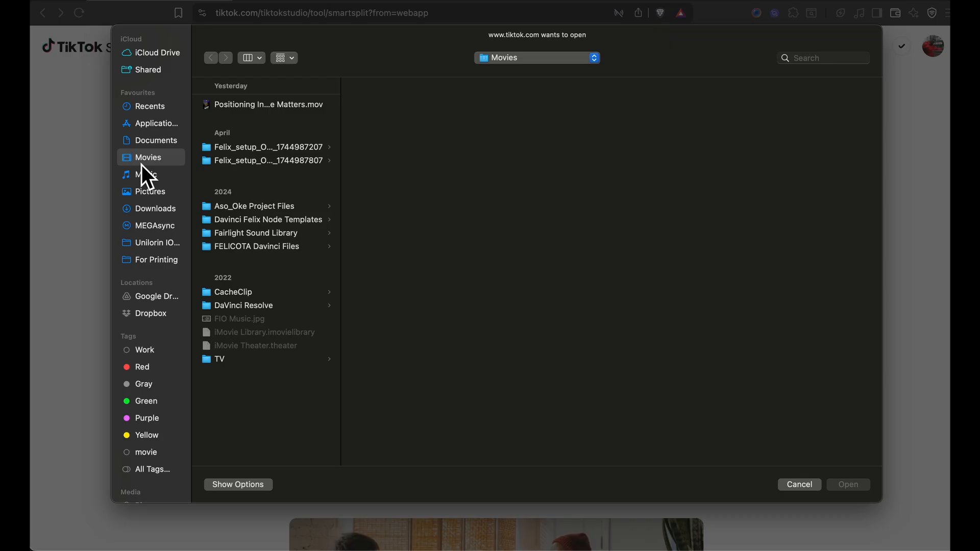
pyautogui.click(247, 106)
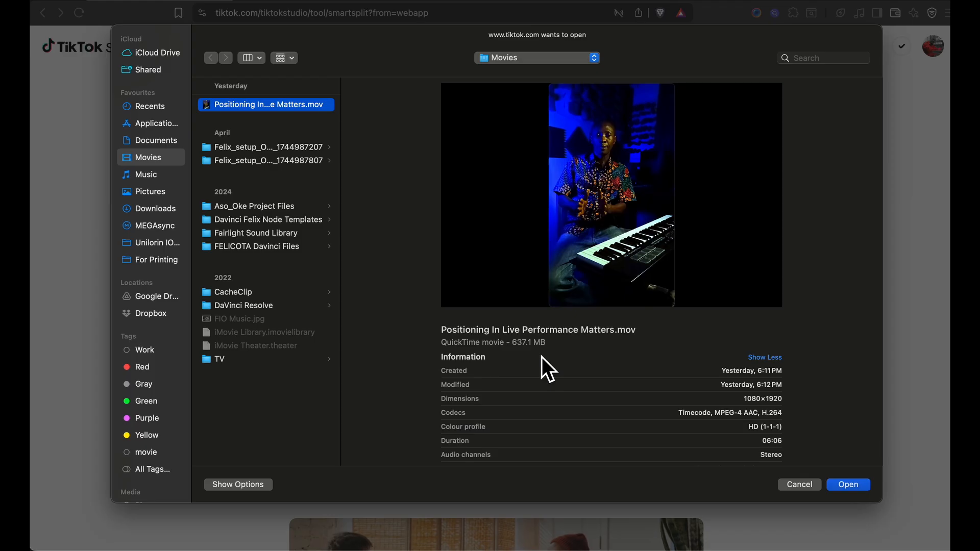
pyautogui.click(849, 485)
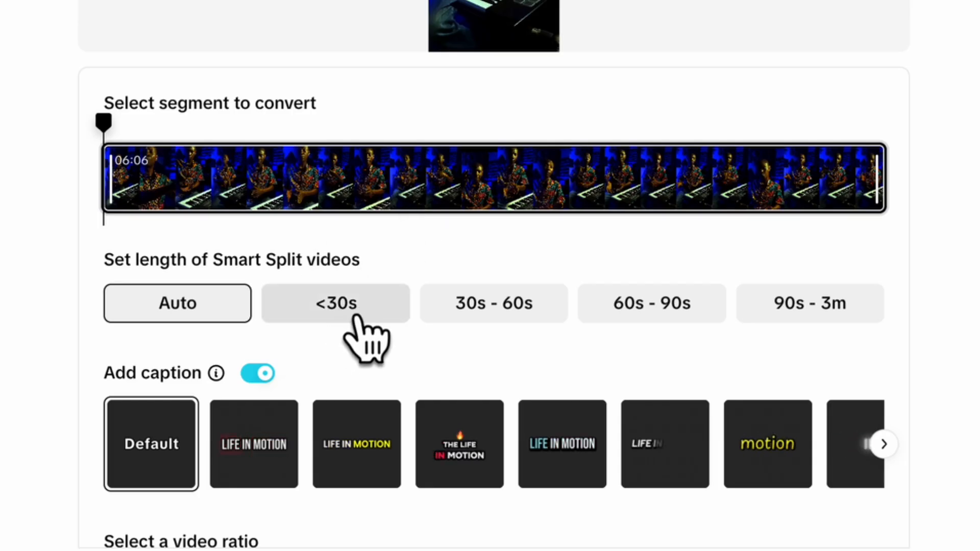
# Choose the LIFE IN MOTION caption style with the light-blue highlighted word and run Smart Split on the full video
pyautogui.scroll(-3, 350, 327)
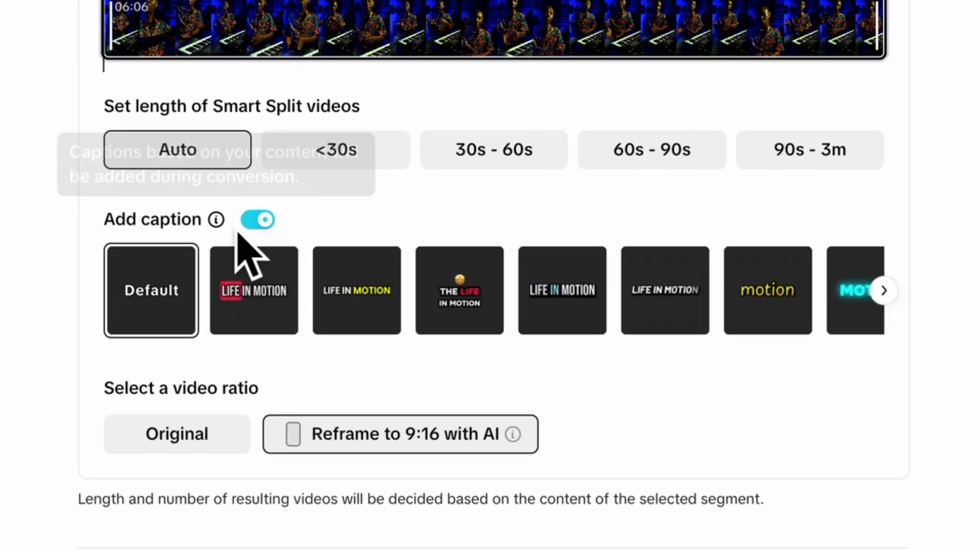
pyautogui.moveTo(217, 219)
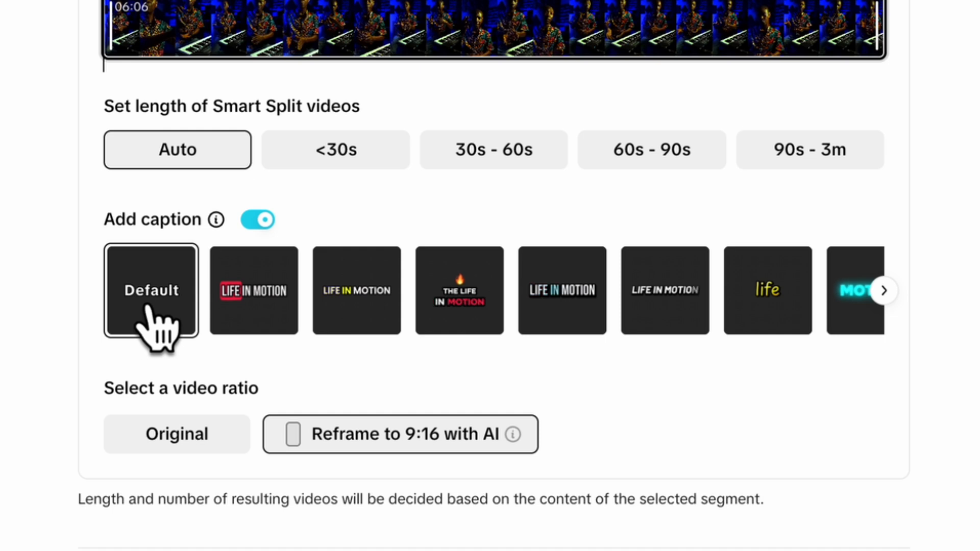
pyautogui.click(260, 305)
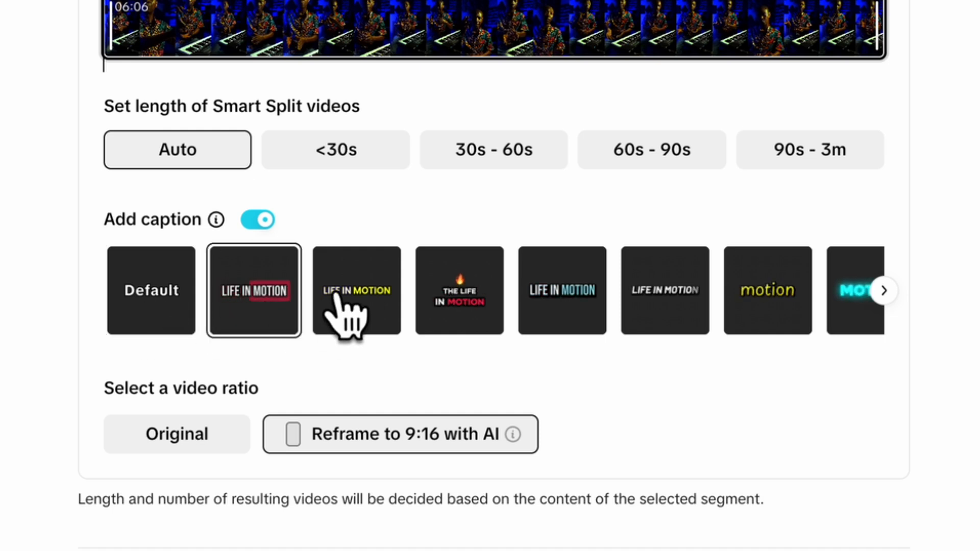
pyautogui.click(353, 306)
pyautogui.click(461, 298)
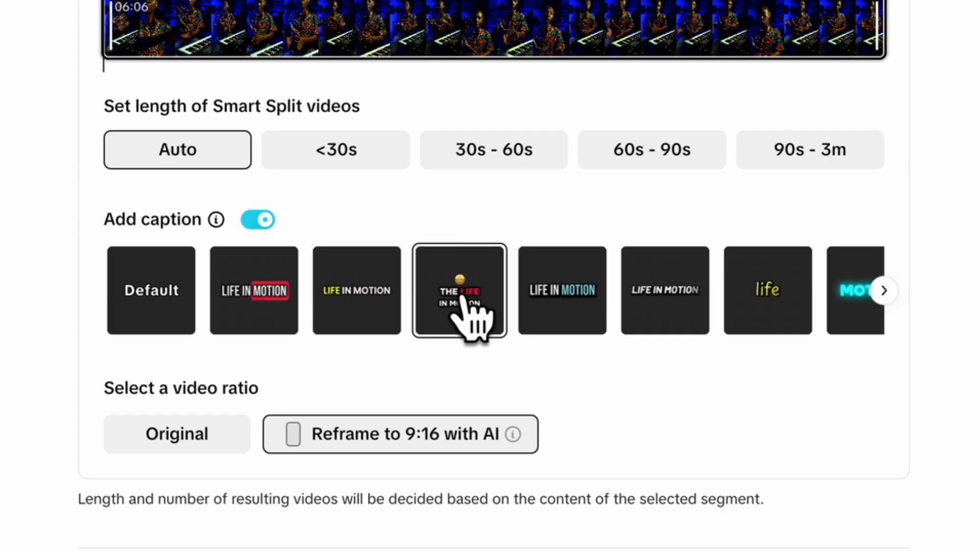
pyautogui.click(561, 297)
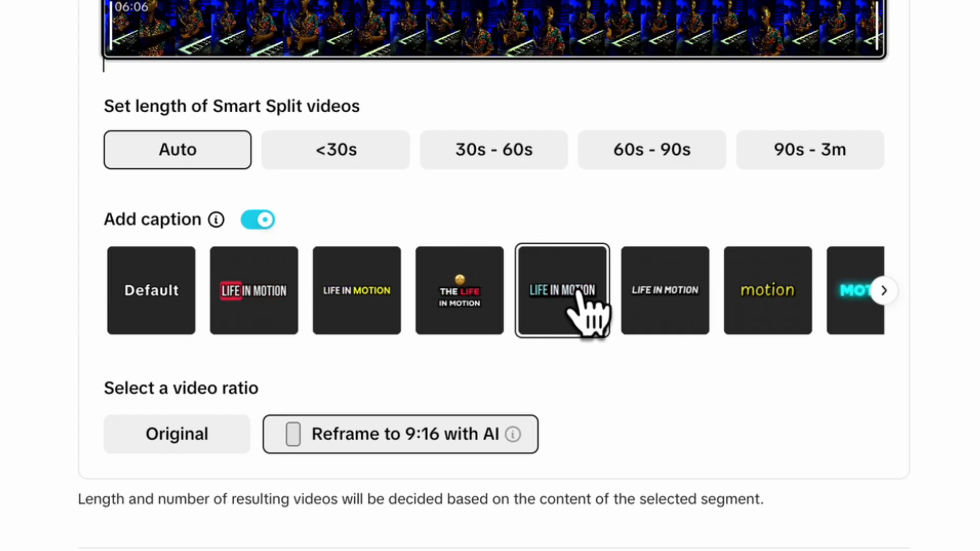
pyautogui.hscroll(1, 595, 296)
pyautogui.hscroll(8, 602, 317)
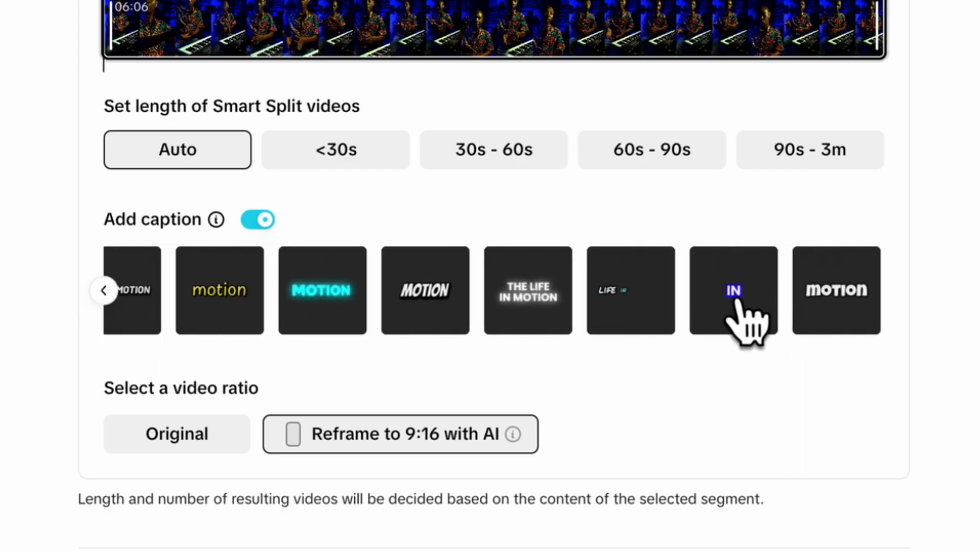
pyautogui.hscroll(-7, 480, 301)
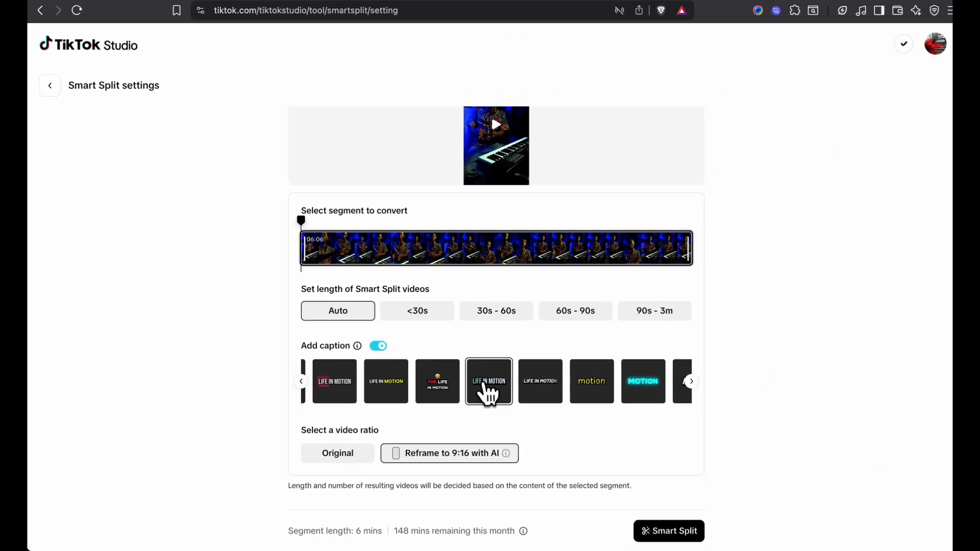
pyautogui.hscroll(-2, 477, 332)
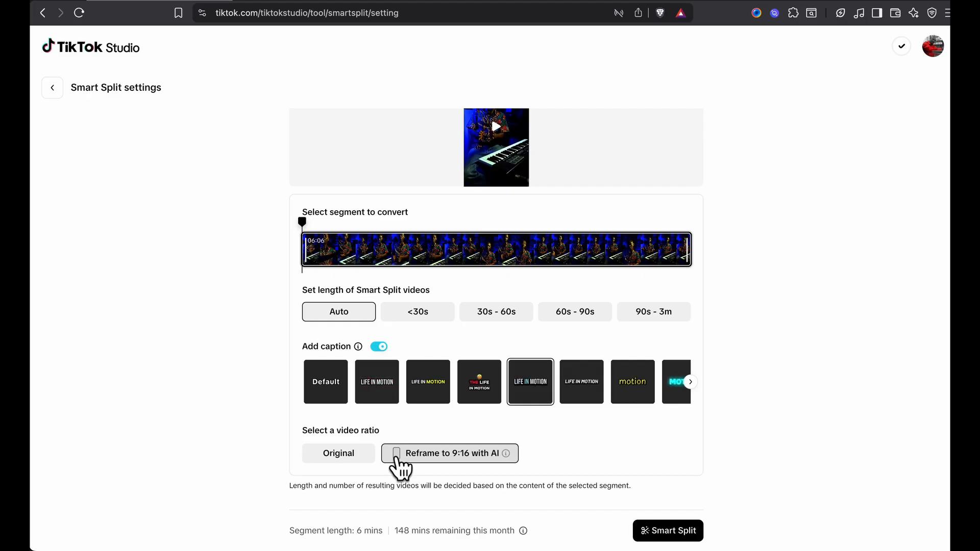
pyautogui.click(682, 535)
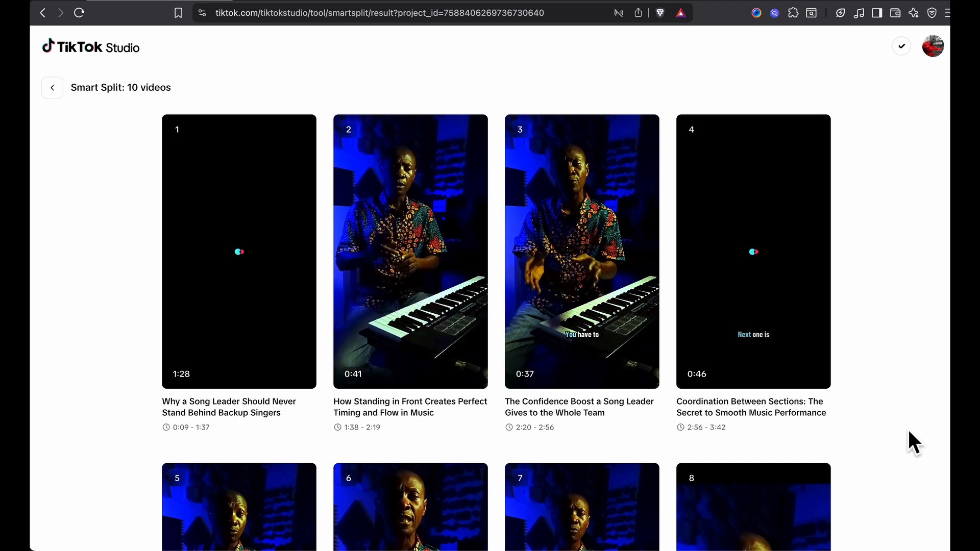
# Look through all the generated Smart Split clips, checking their titles, lengths, source time ranges and available actions
pyautogui.scroll(-5, 909, 432)
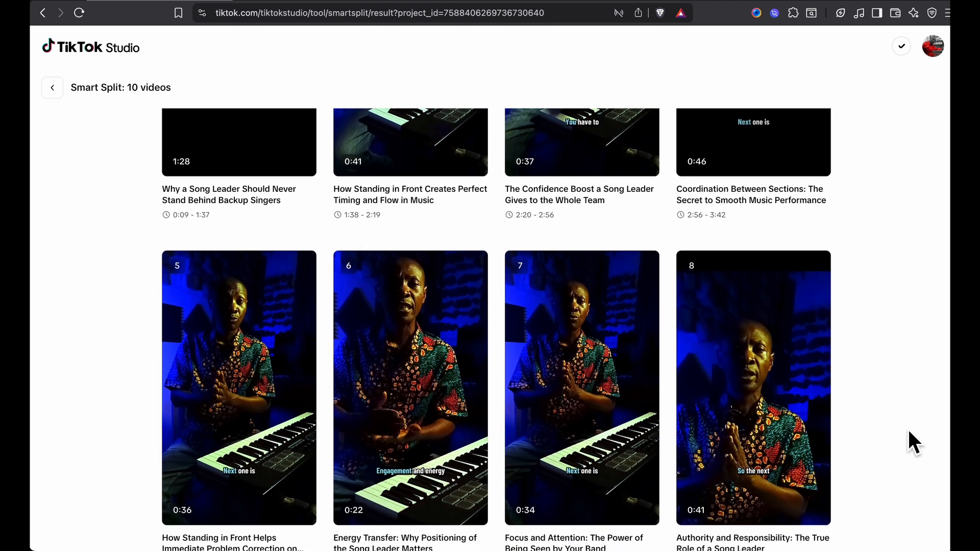
pyautogui.scroll(-9, 909, 432)
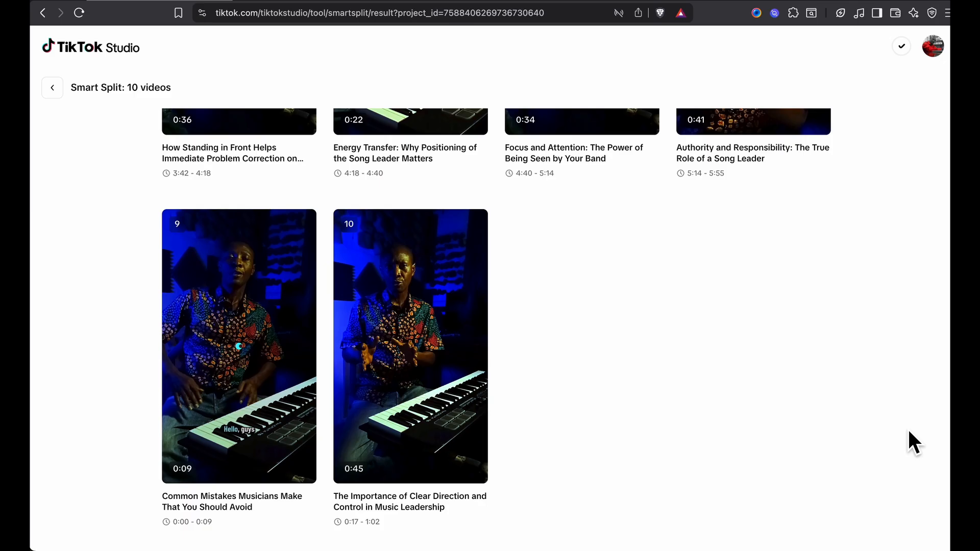
pyautogui.scroll(12, 909, 439)
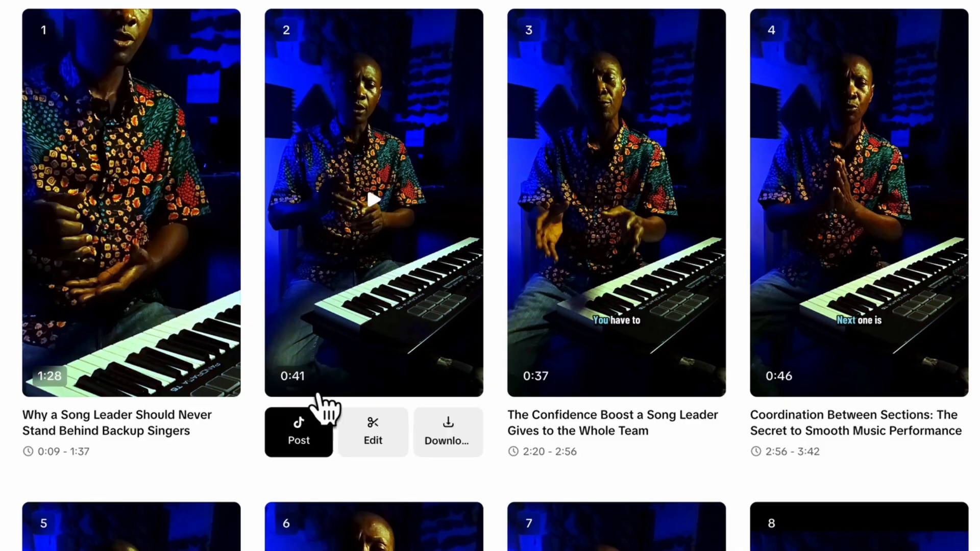
pyautogui.moveTo(540, 393)
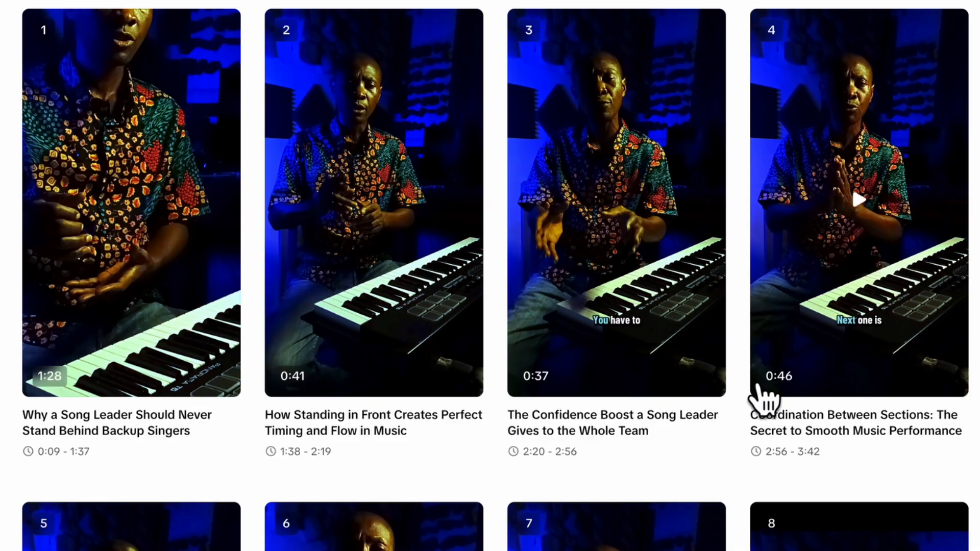
pyautogui.scroll(-10, 794, 400)
pyautogui.moveTo(166, 311)
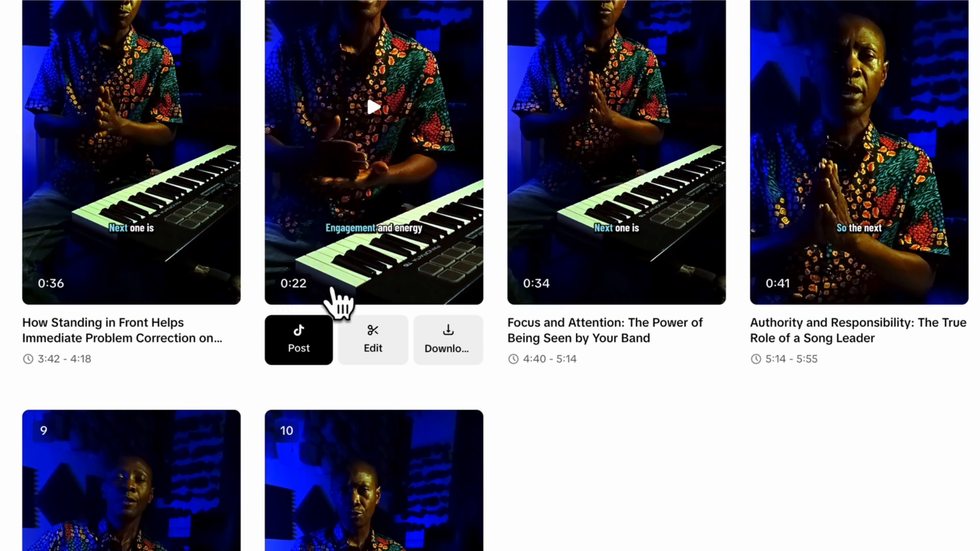
pyautogui.moveTo(553, 284)
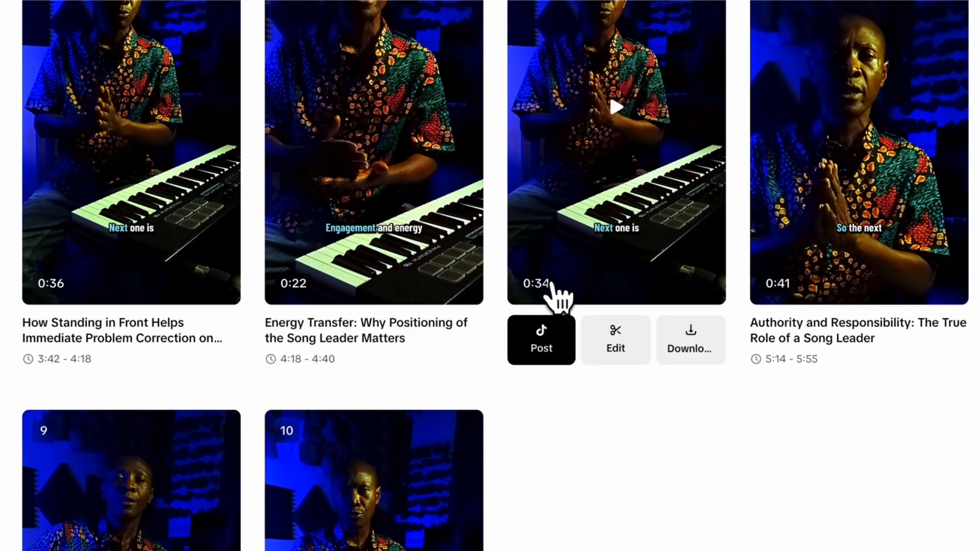
pyautogui.moveTo(823, 268)
pyautogui.scroll(-5, 830, 278)
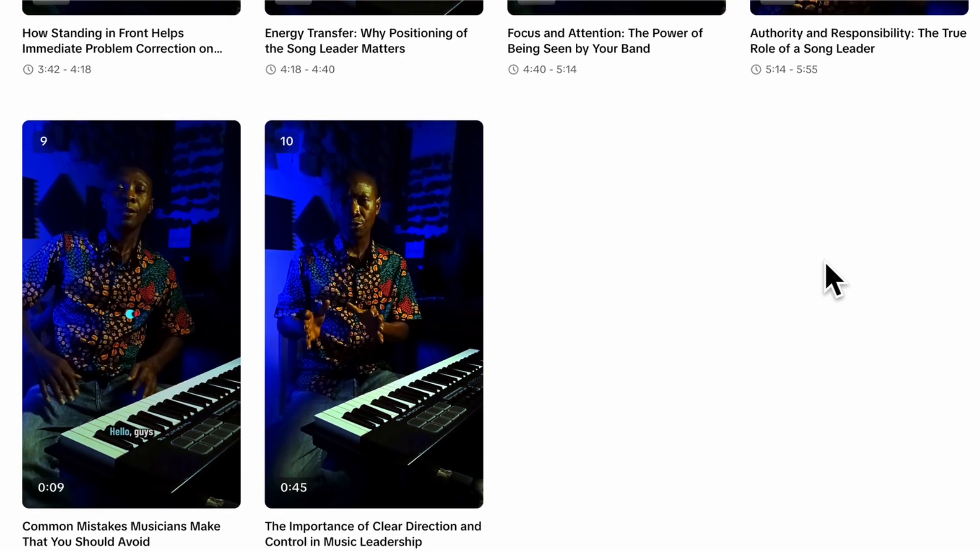
pyautogui.moveTo(189, 448)
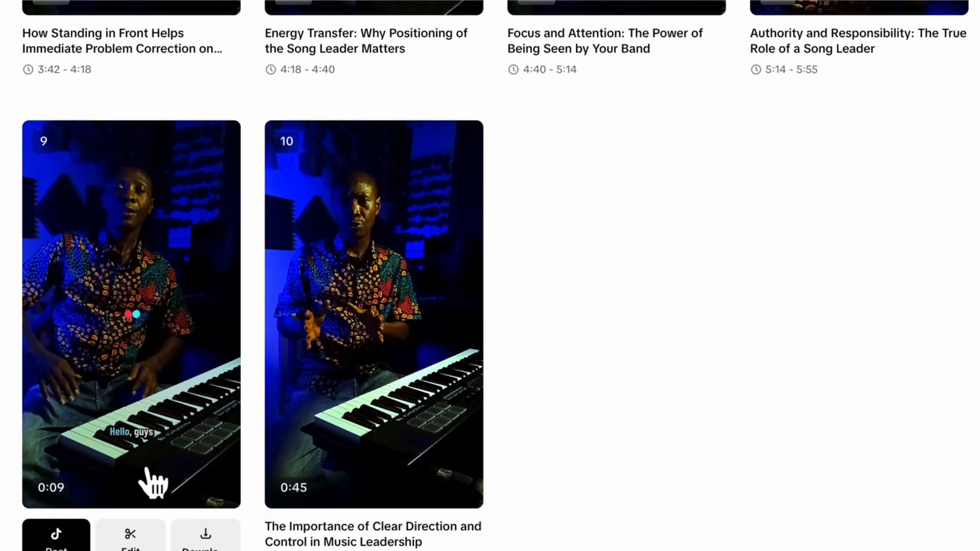
pyautogui.moveTo(365, 480)
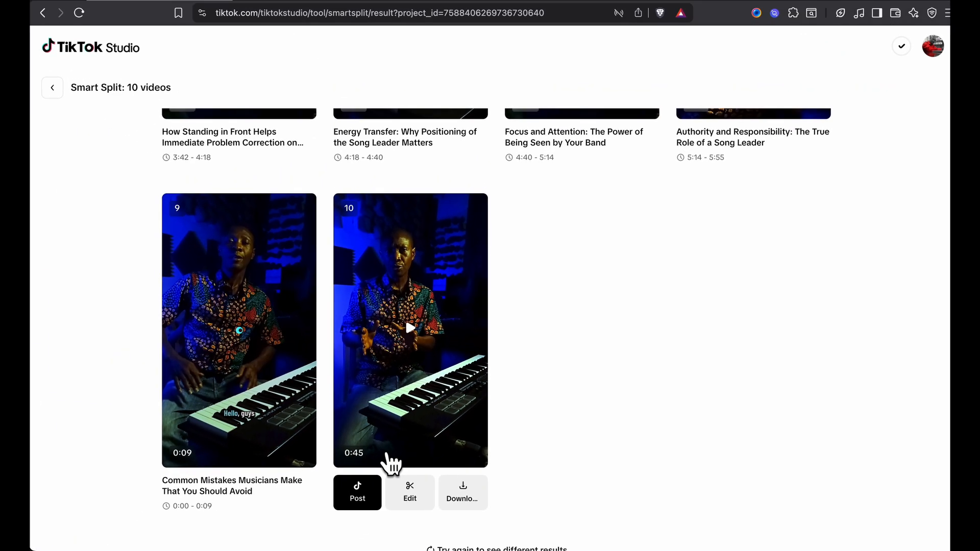
pyautogui.scroll(12, 672, 384)
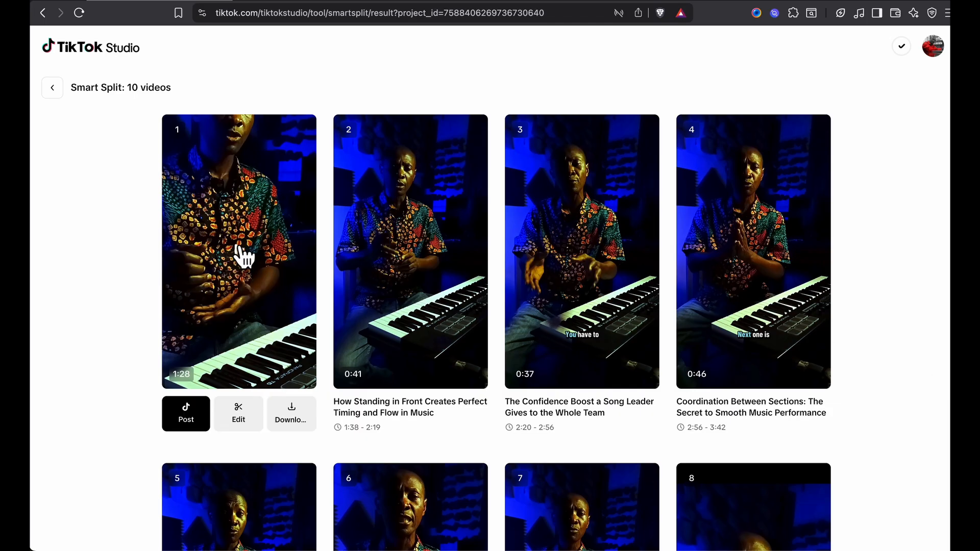
# Play the first clip, "Why a Song Leader Should Never Stand Behind Backup Singers", with its transcript, and look over the other clips
pyautogui.moveTo(193, 278)
pyautogui.click(244, 258)
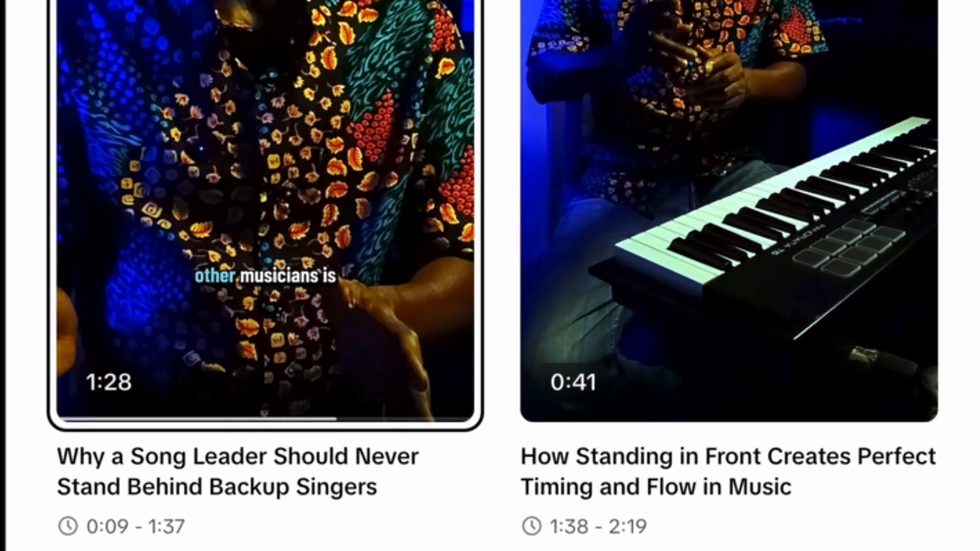
pyautogui.moveTo(728, 45)
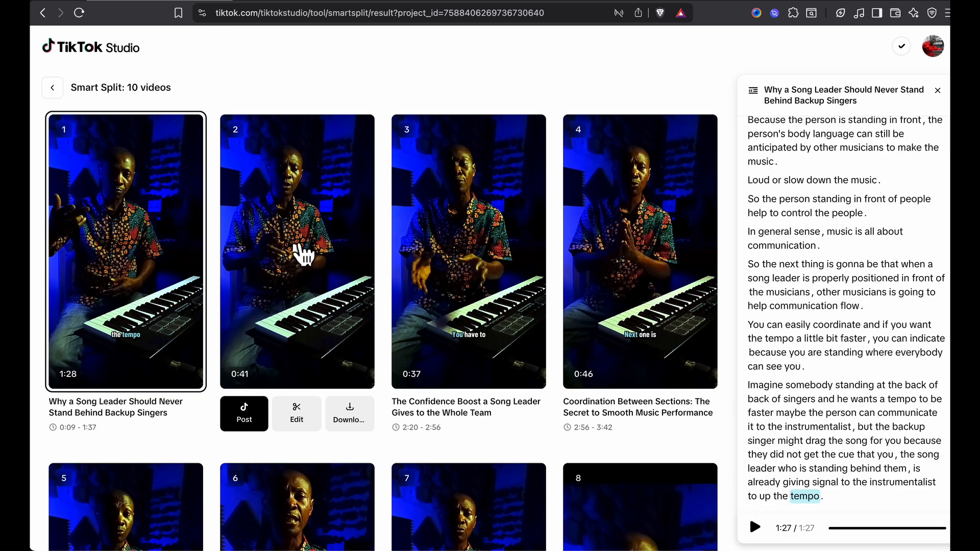
pyautogui.click(305, 253)
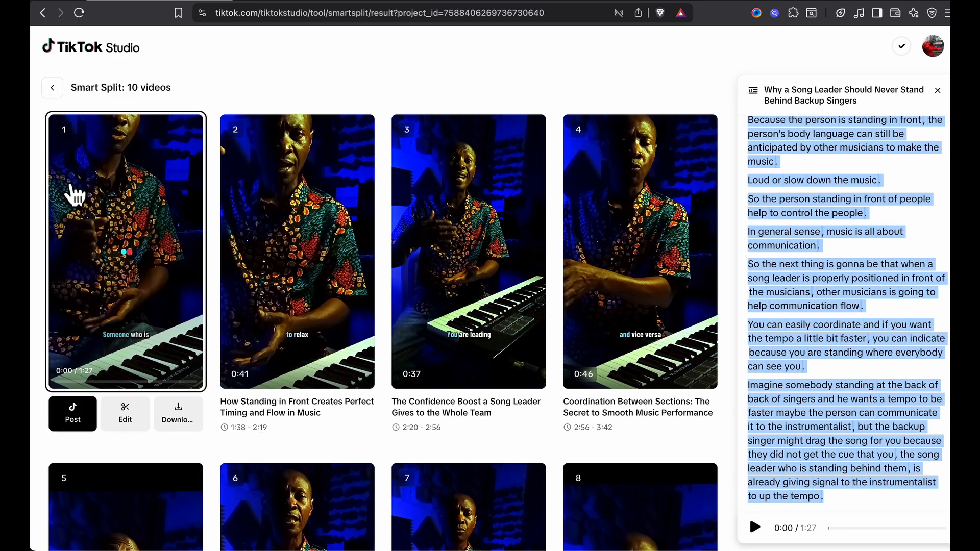
pyautogui.scroll(-5, 92, 227)
pyautogui.scroll(-8, 94, 235)
pyautogui.scroll(13, 219, 212)
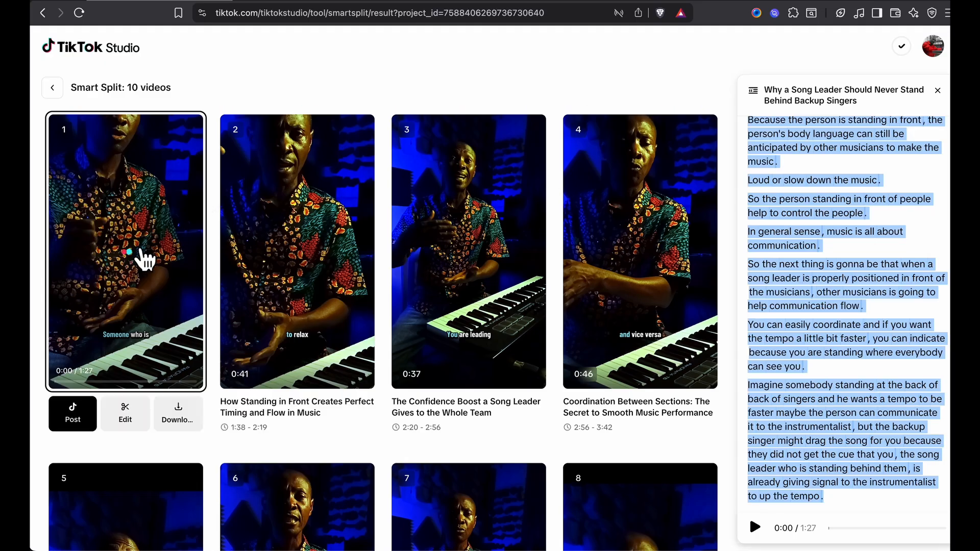
pyautogui.scroll(-10, 140, 256)
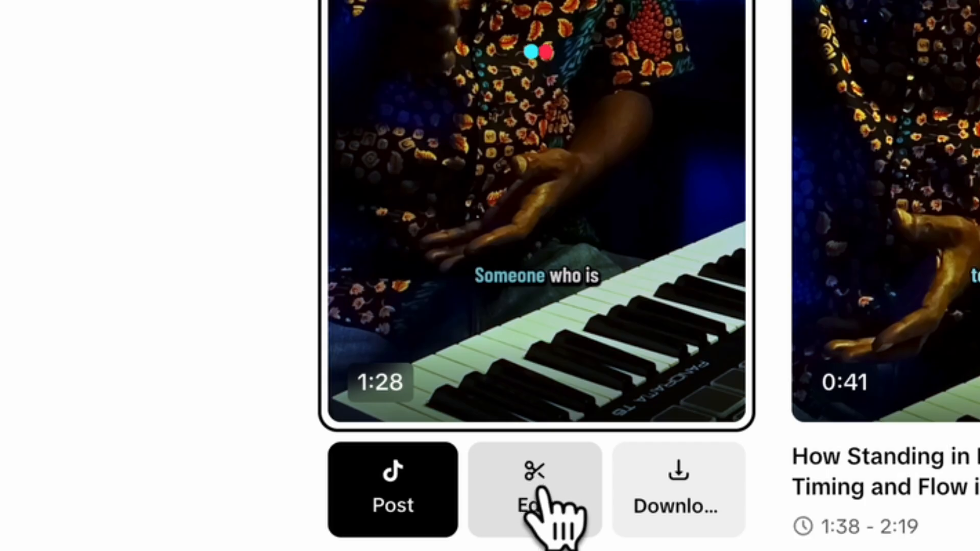
# Open the first clip in the editor, examine its caption lines in the preview, and leave the editor discarding any edits
pyautogui.click(542, 491)
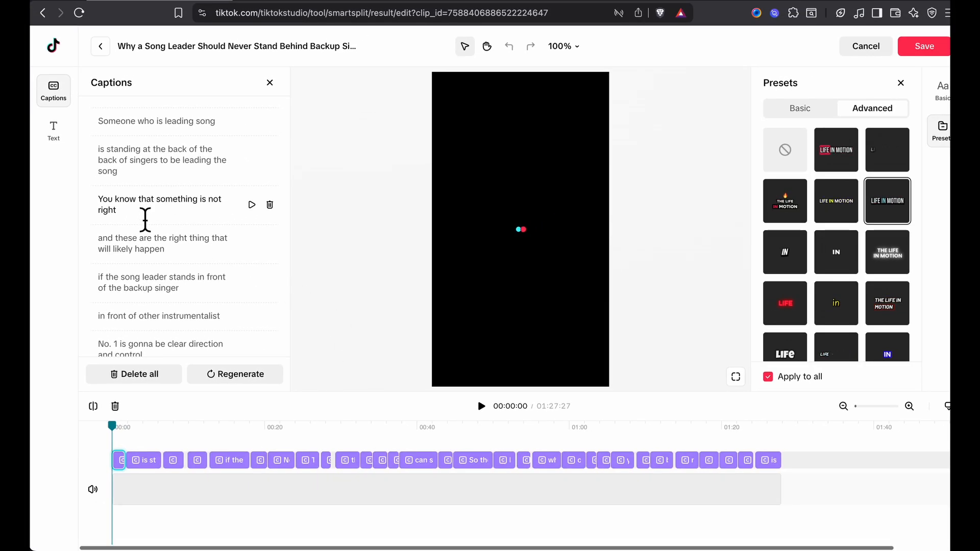
pyautogui.scroll(-3, 145, 218)
pyautogui.scroll(-10, 146, 219)
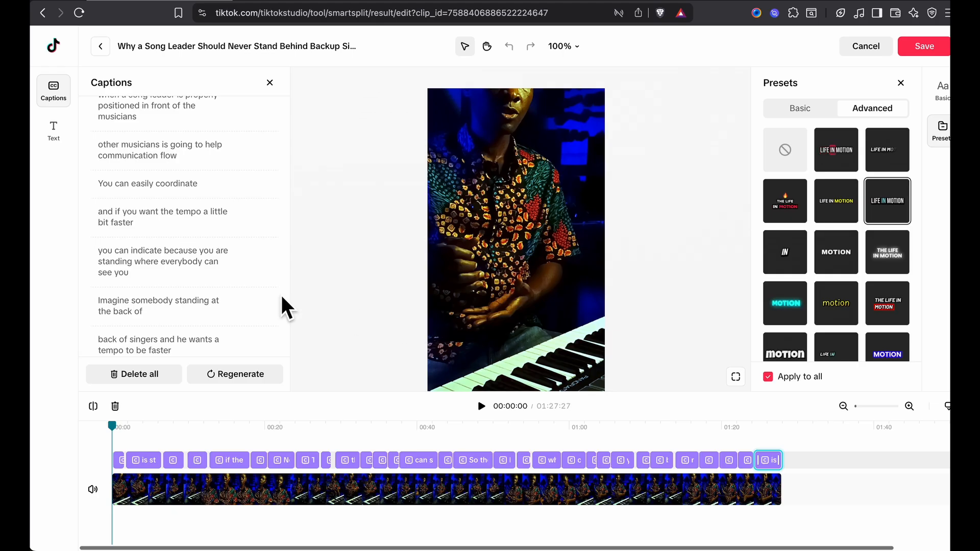
pyautogui.click(126, 267)
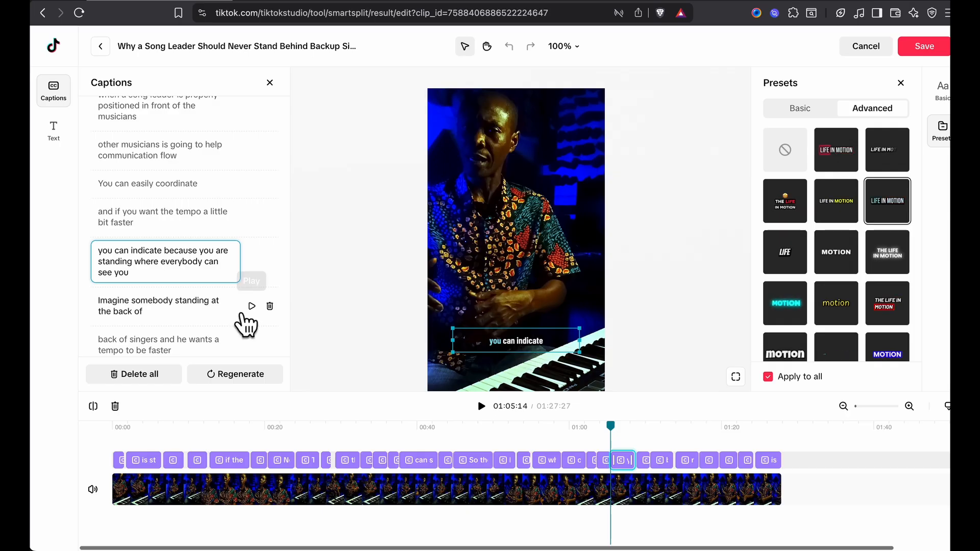
pyautogui.click(125, 316)
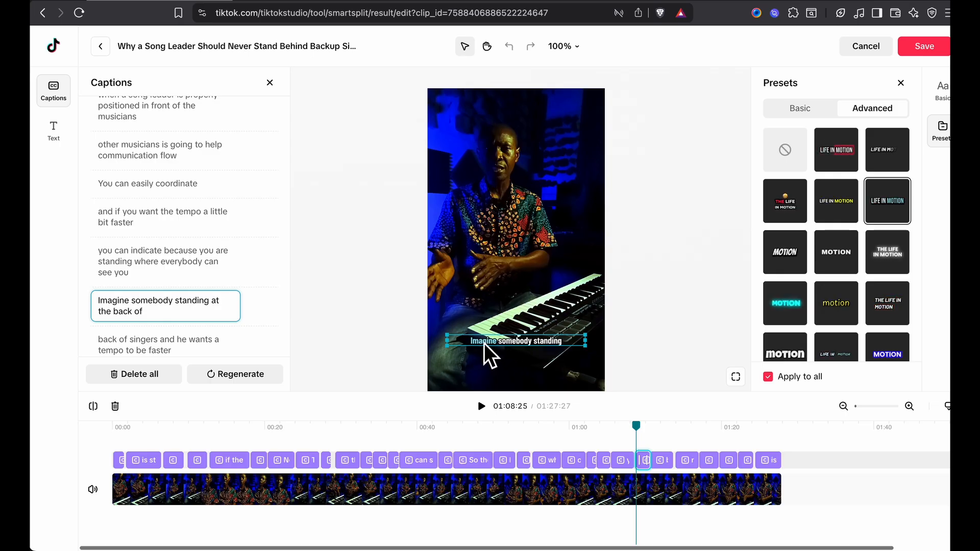
pyautogui.click(850, 46)
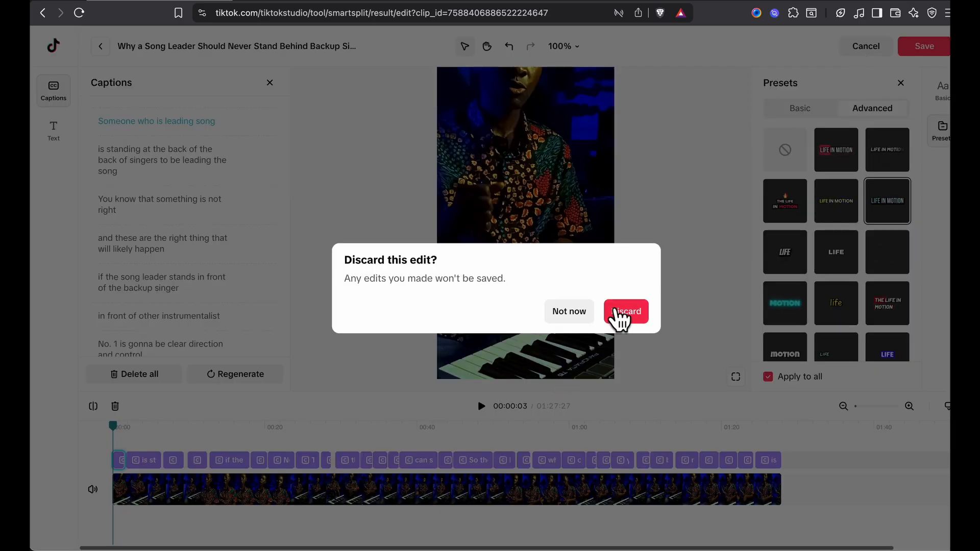
pyautogui.click(618, 311)
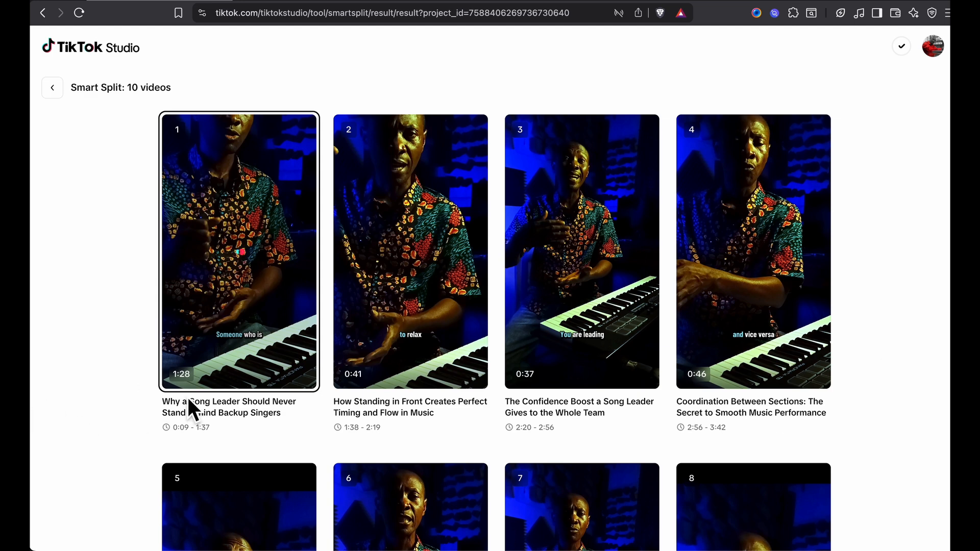
# Start posting the first clip and add the hashtags #singing, #stagemanagement, #liveperformance, #livestream and #felicota to its description
pyautogui.moveTo(254, 334)
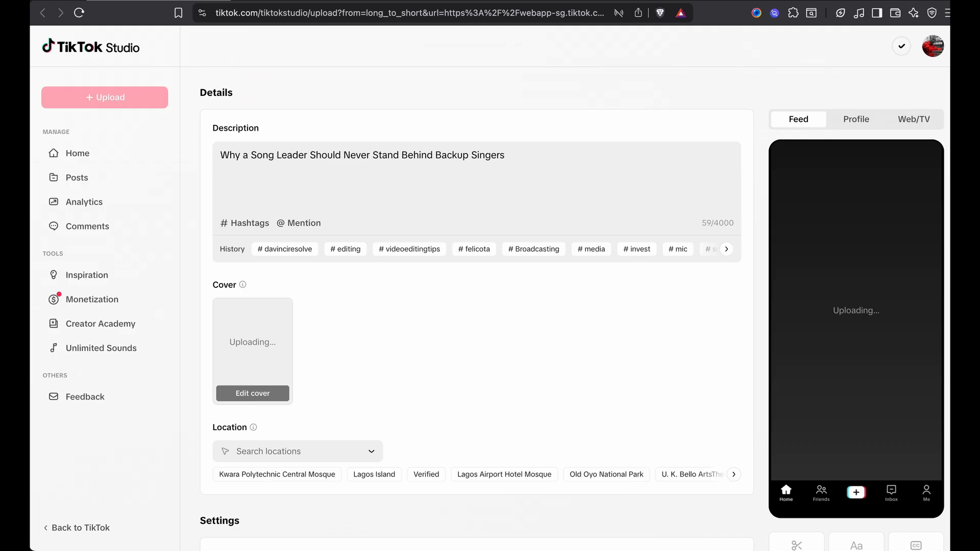
pyautogui.click(242, 222)
pyautogui.write('singing #stagemanage')
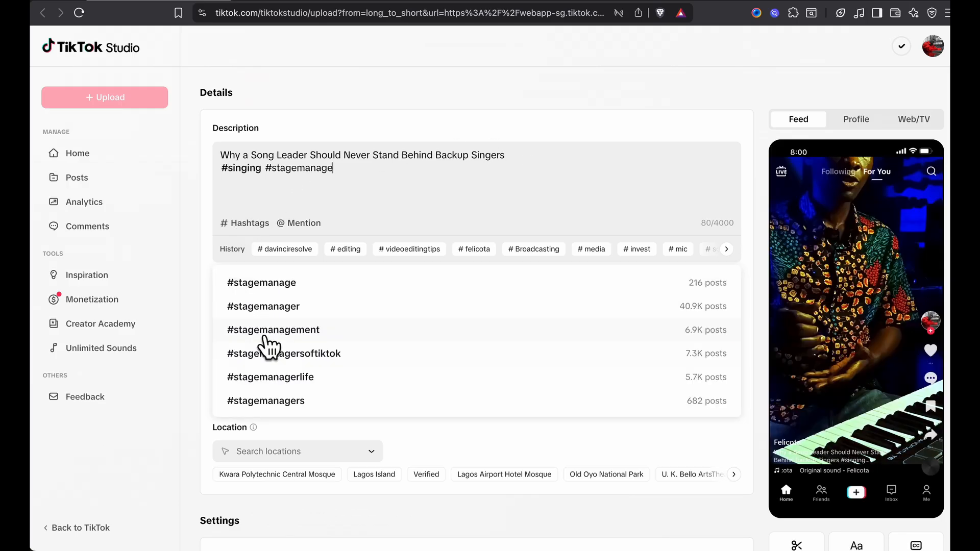
pyautogui.click(263, 330)
pyautogui.write('#liveperformance #livestream')
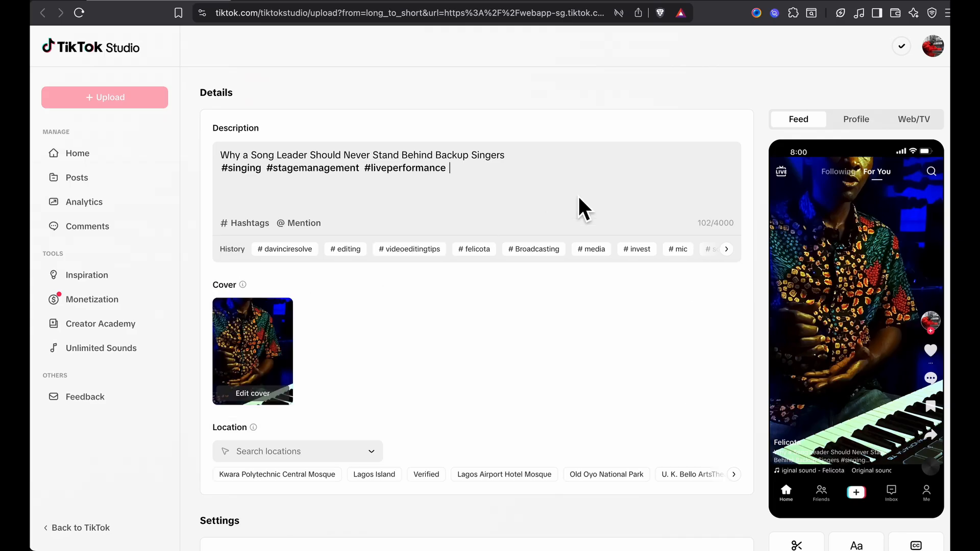
pyautogui.click(242, 223)
pyautogui.click(254, 374)
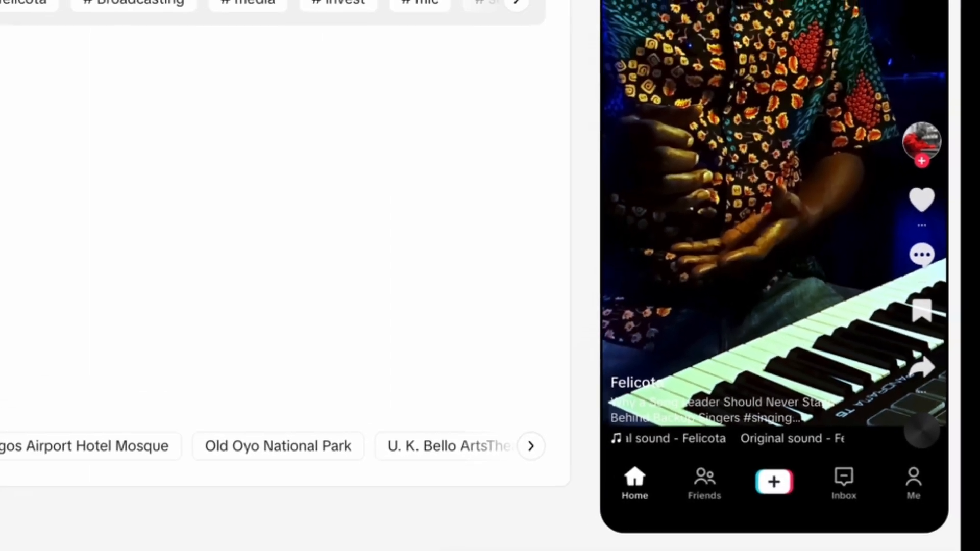
# Preview the first clip's post in the Profile, Web/TV and Feed layouts, and play the clip in the Feed preview
pyautogui.click(847, 77)
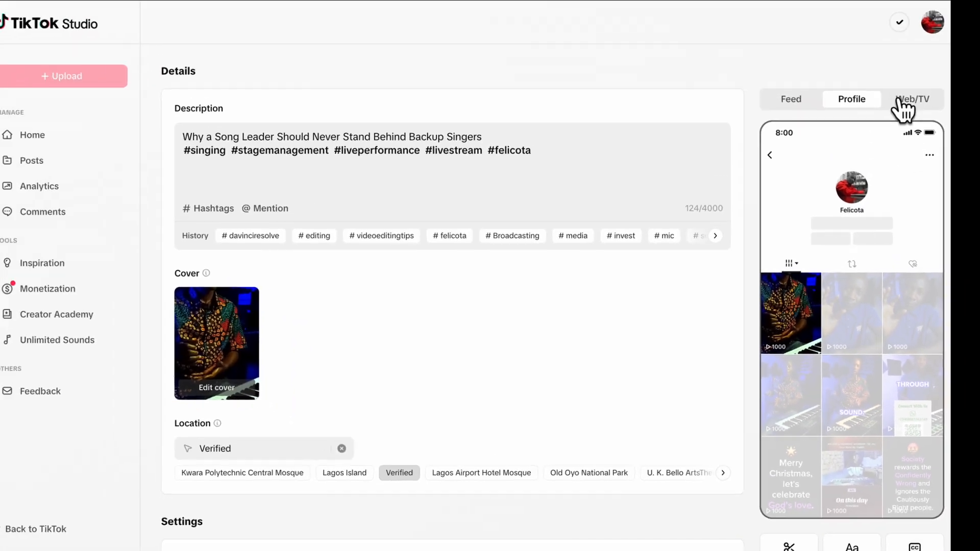
pyautogui.click(901, 101)
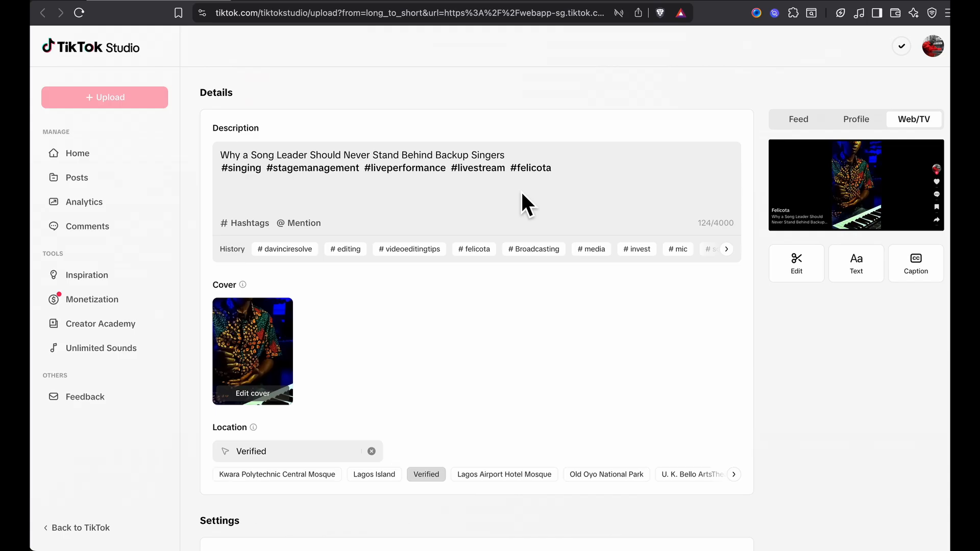
pyautogui.click(796, 121)
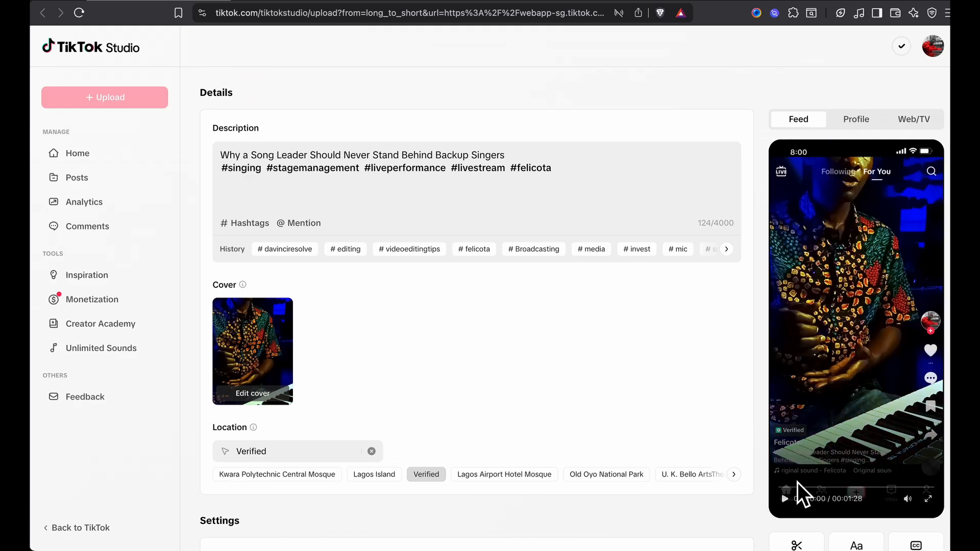
pyautogui.scroll(-3, 814, 516)
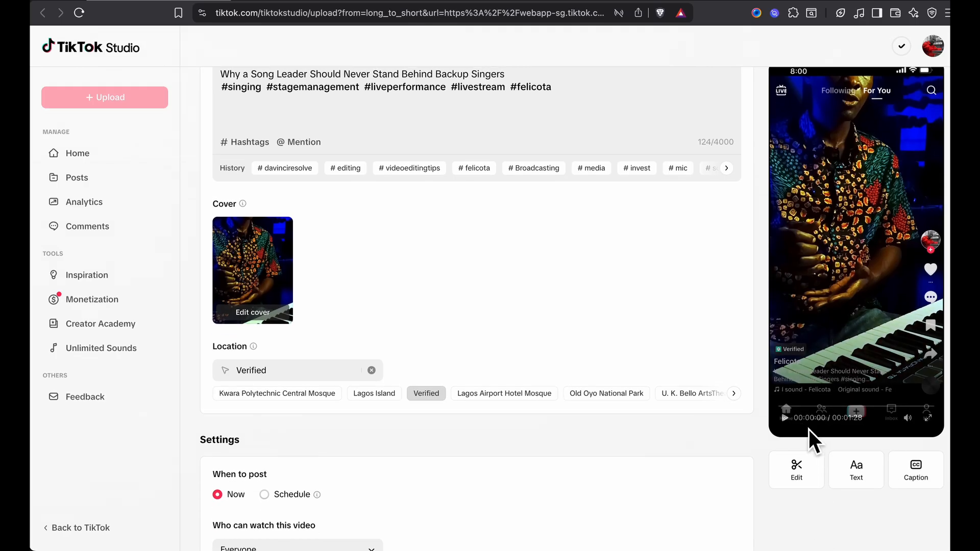
pyautogui.click(786, 419)
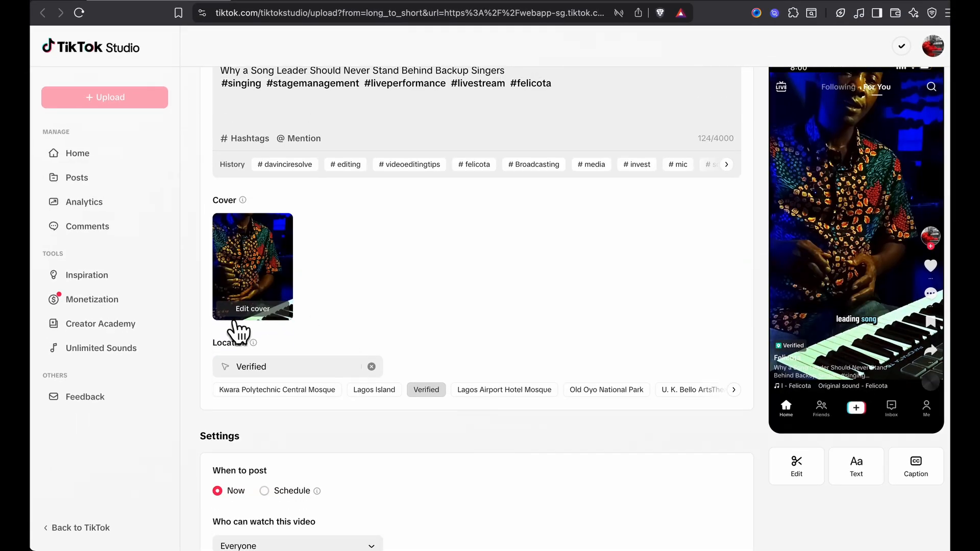
# Change the post's cover to an early frame showing the speaker's face, with the crop area moved to the top of the image
pyautogui.click(246, 310)
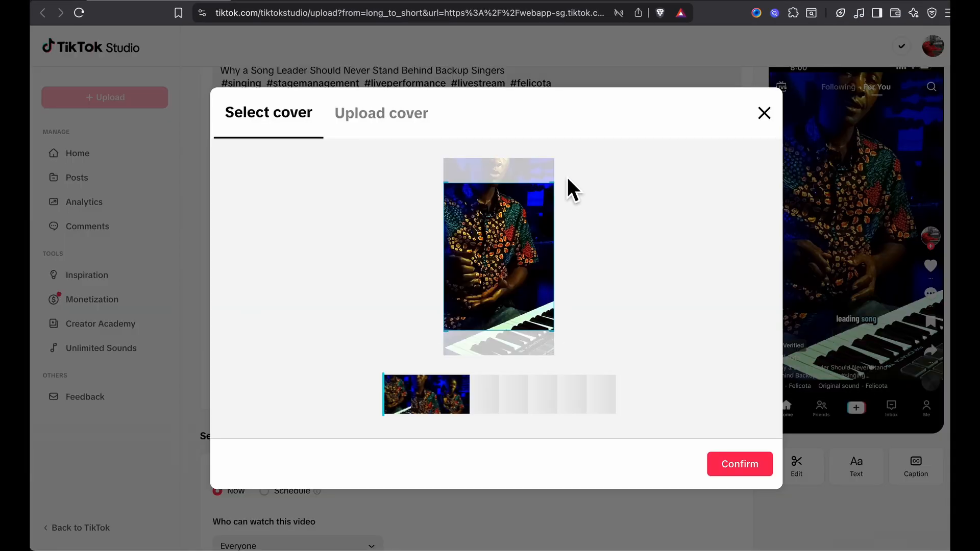
pyautogui.moveTo(493, 227); pyautogui.dragTo(501, 202)
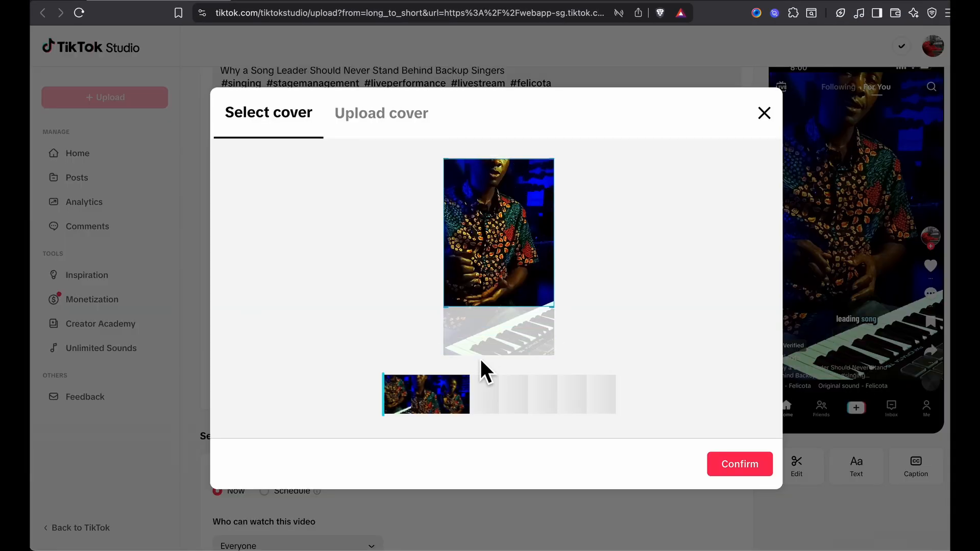
pyautogui.moveTo(385, 396); pyautogui.dragTo(393, 398)
pyautogui.click(381, 113)
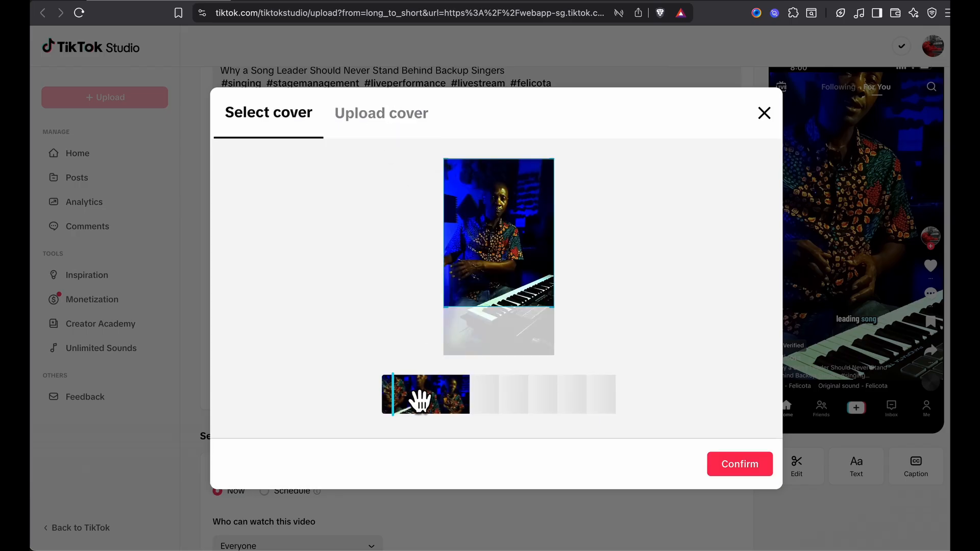
pyautogui.click(420, 401)
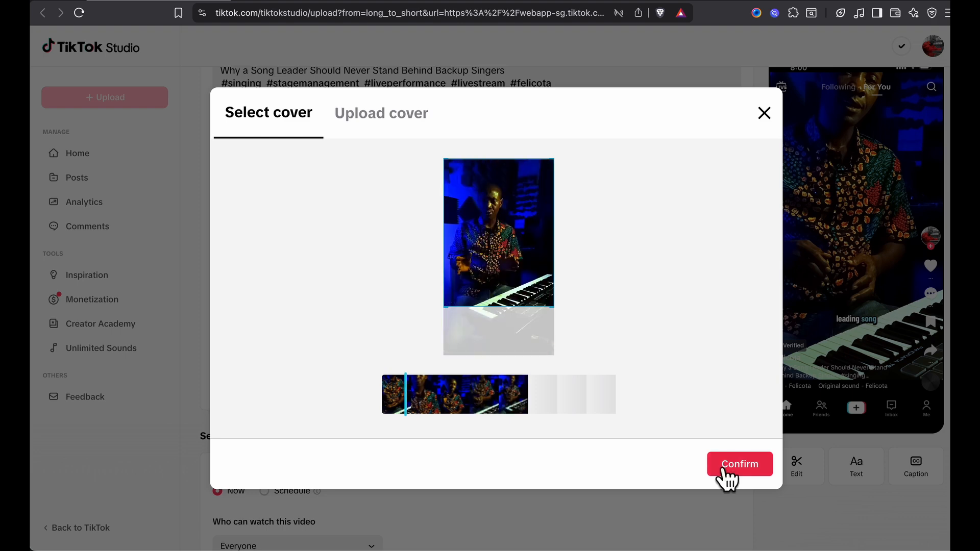
pyautogui.click(725, 467)
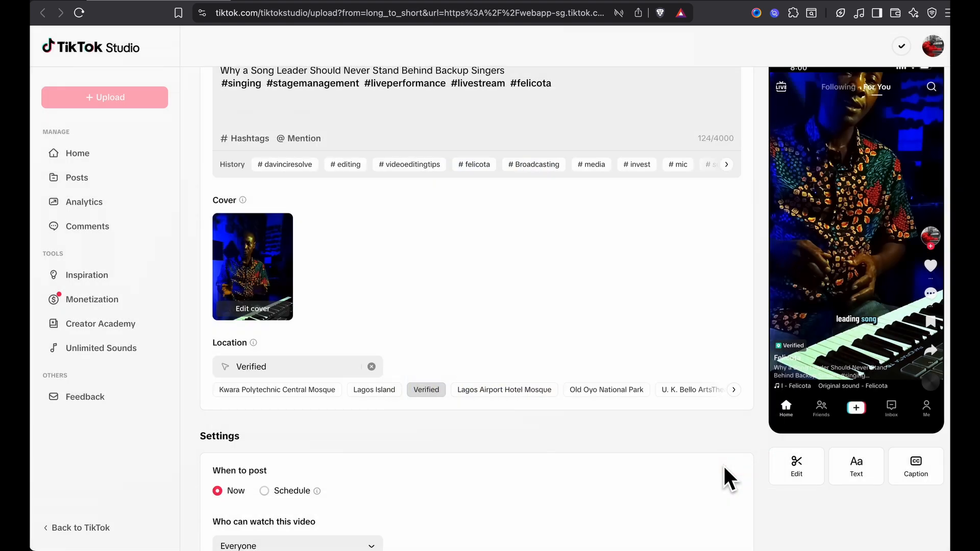
# Schedule the first clip's post for December 28, 2025 instead of posting it now
pyautogui.scroll(-3, 729, 477)
pyautogui.click(264, 353)
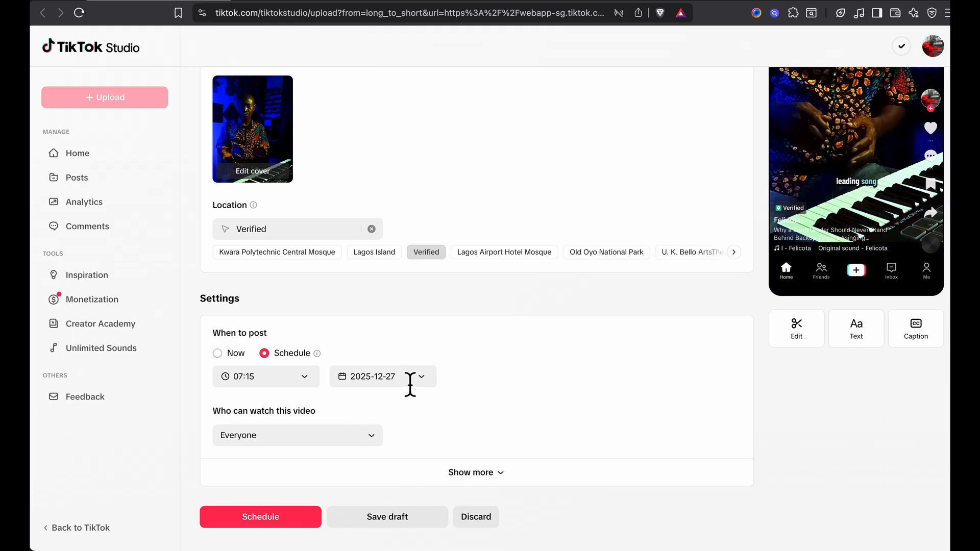
pyautogui.click(424, 377)
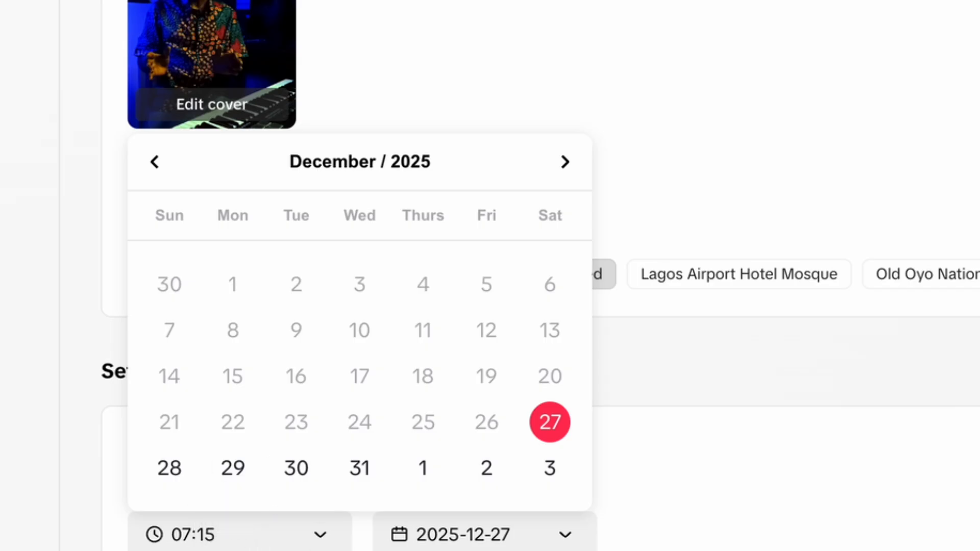
pyautogui.click(169, 467)
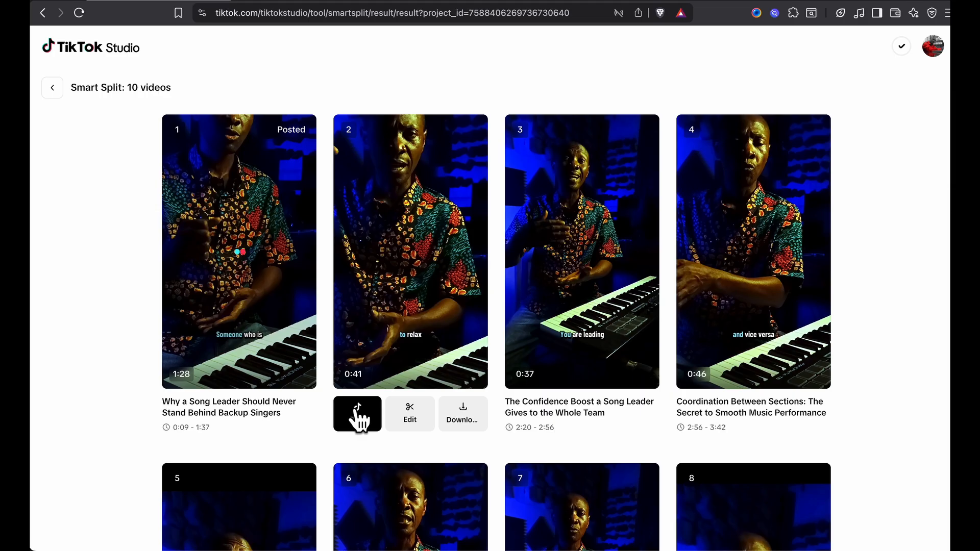
# Prepare and schedule the remaining clips, starting with "How Standing in Front Creates Perfect Timing and Flow in Music", and review the scheduled posts
pyautogui.click(355, 411)
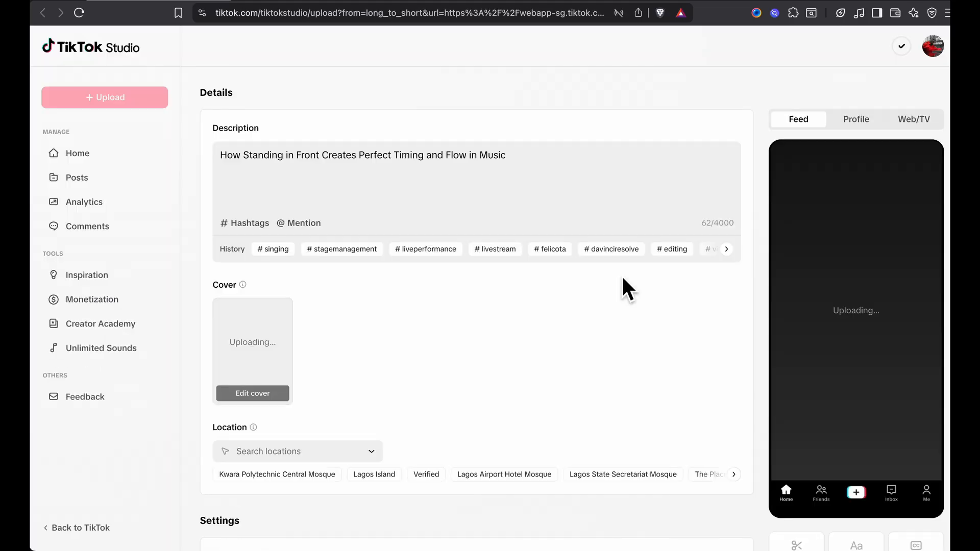
pyautogui.scroll(-4, 401, 350)
pyautogui.click(400, 378)
pyautogui.click(263, 345)
pyautogui.click(306, 378)
pyautogui.scroll(2, 260, 268)
pyautogui.click(250, 329)
pyautogui.scroll(3, 312, 248)
pyautogui.click(388, 332)
pyautogui.scroll(-1, 357, 357)
pyautogui.click(268, 493)
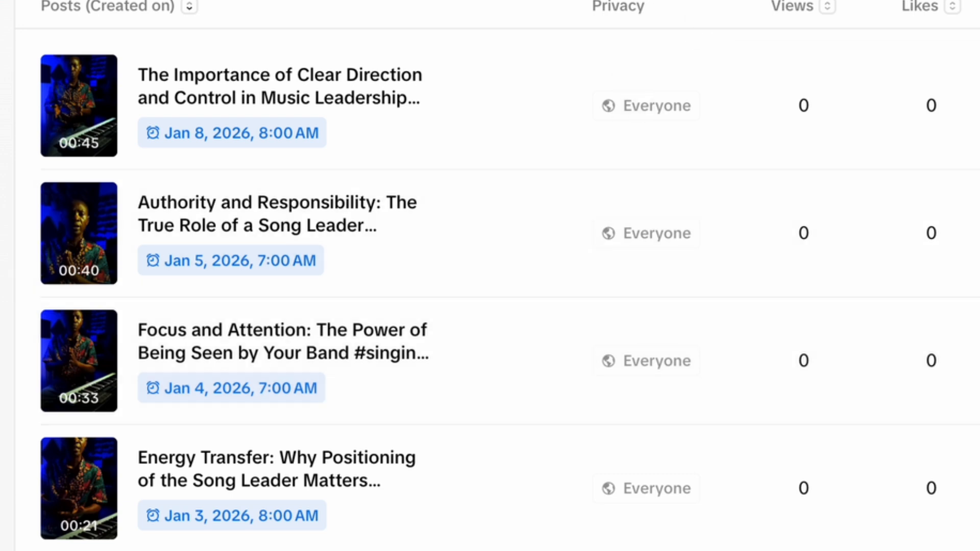
pyautogui.scroll(-4, 490, 296)
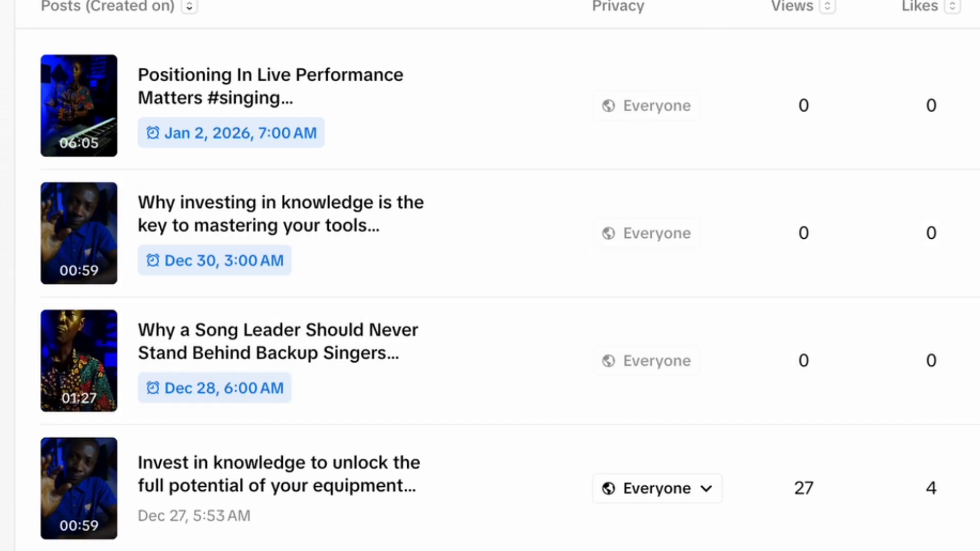
pyautogui.scroll(4, 490, 296)
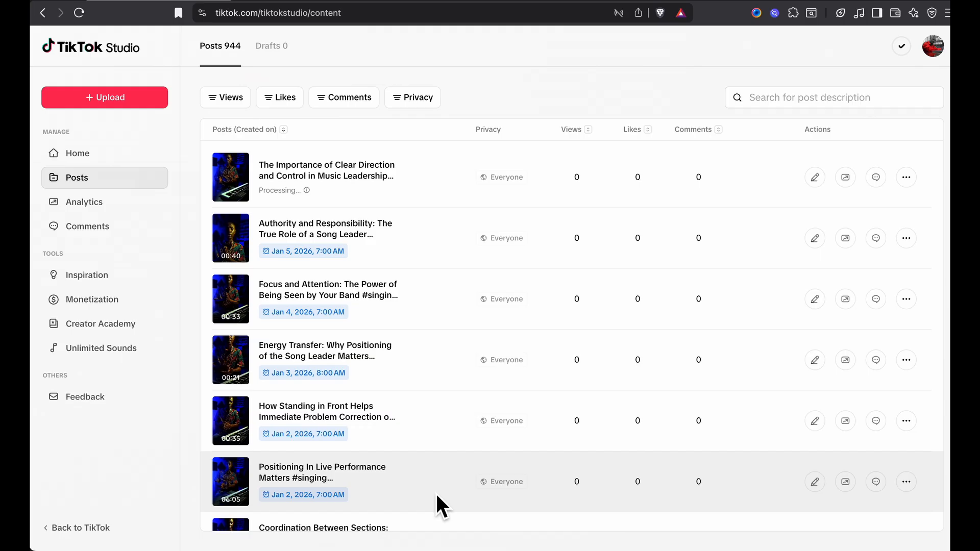
# Review the Viewers analytics, the Followers gender, age and location breakdowns, and the city details for Nigeria
pyautogui.click(315, 47)
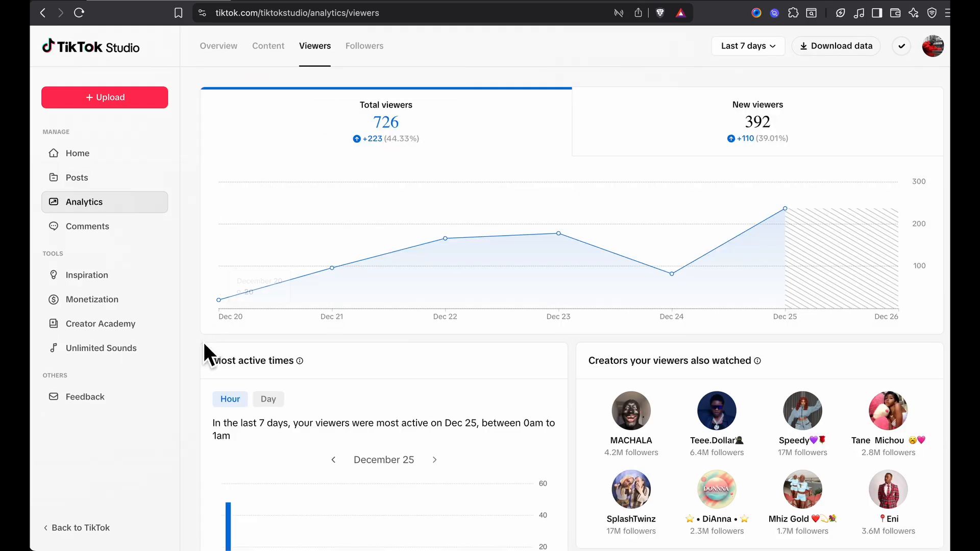
pyautogui.scroll(-5, 198, 276)
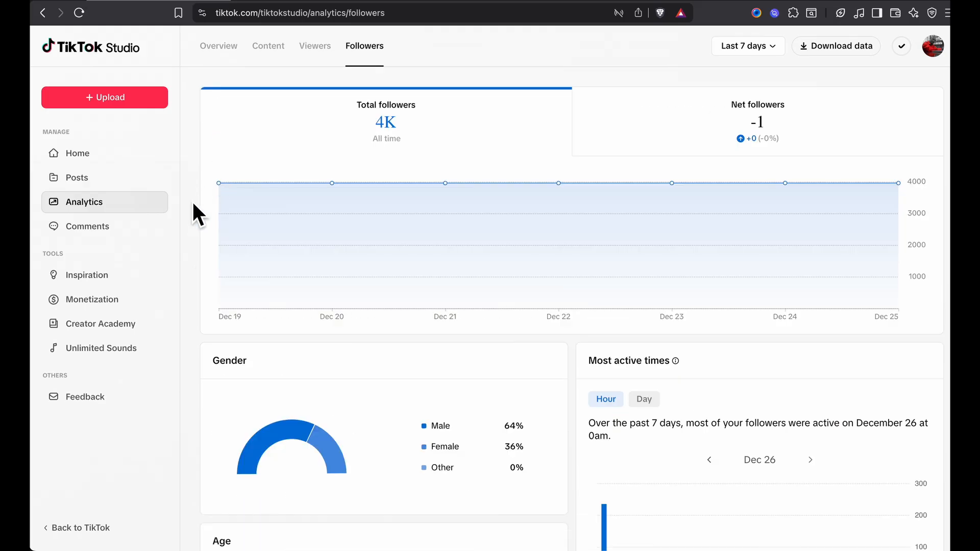
pyautogui.scroll(-1, 193, 222)
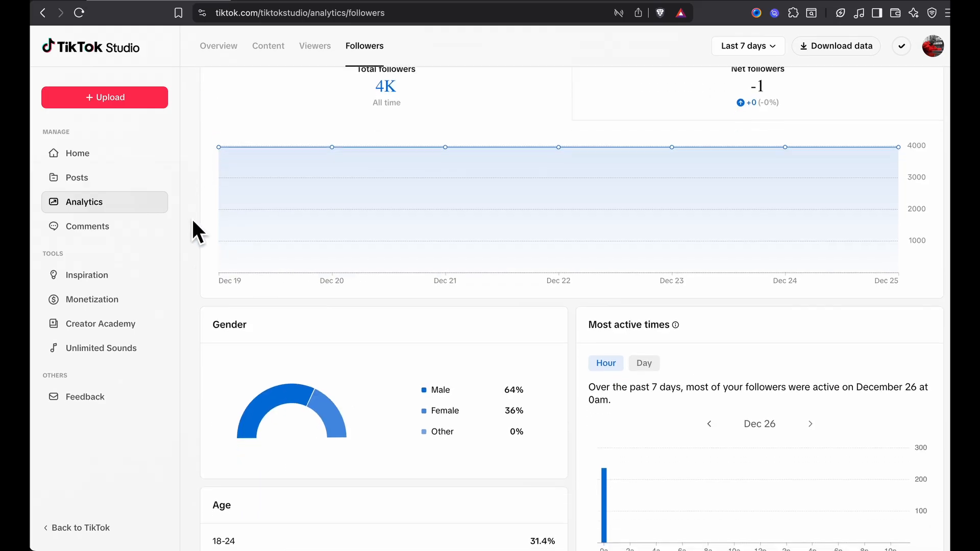
pyautogui.scroll(-10, 192, 220)
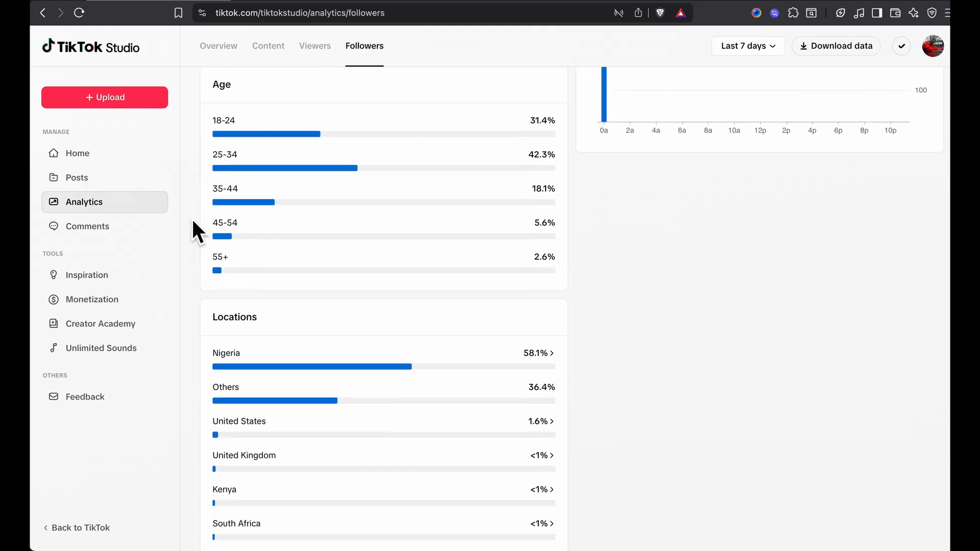
pyautogui.scroll(-2, 193, 221)
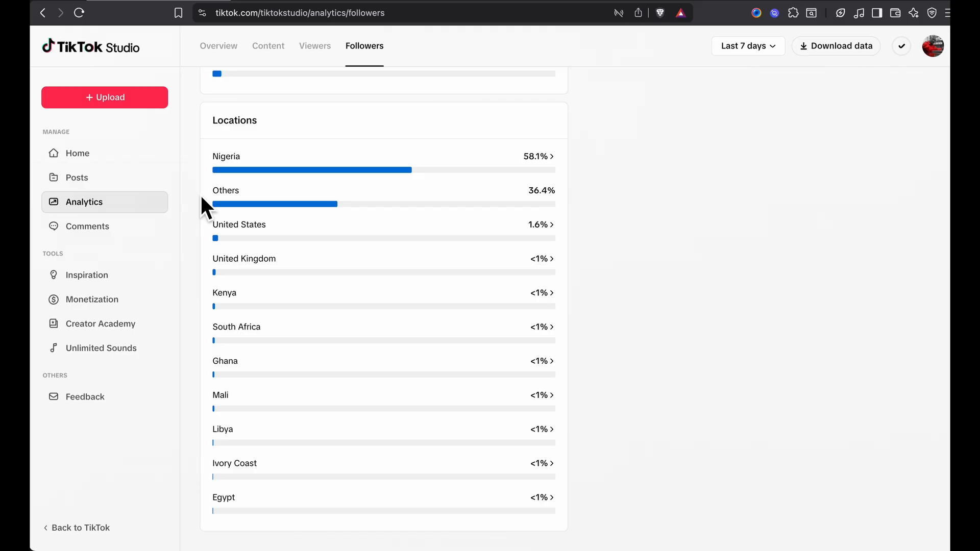
pyautogui.click(549, 161)
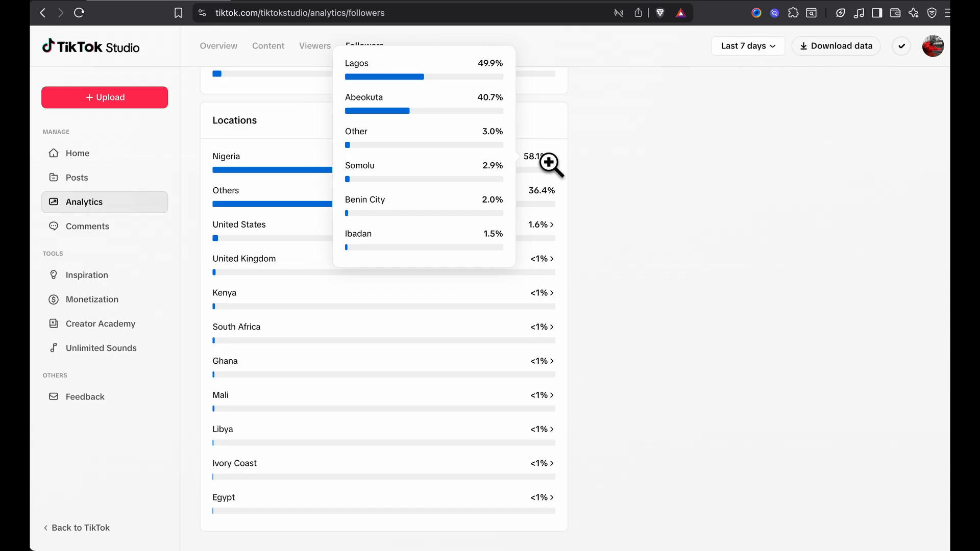
# Compare the followers' gender, age groups, most active times and locations again in the Followers analytics
pyautogui.scroll(9, 197, 243)
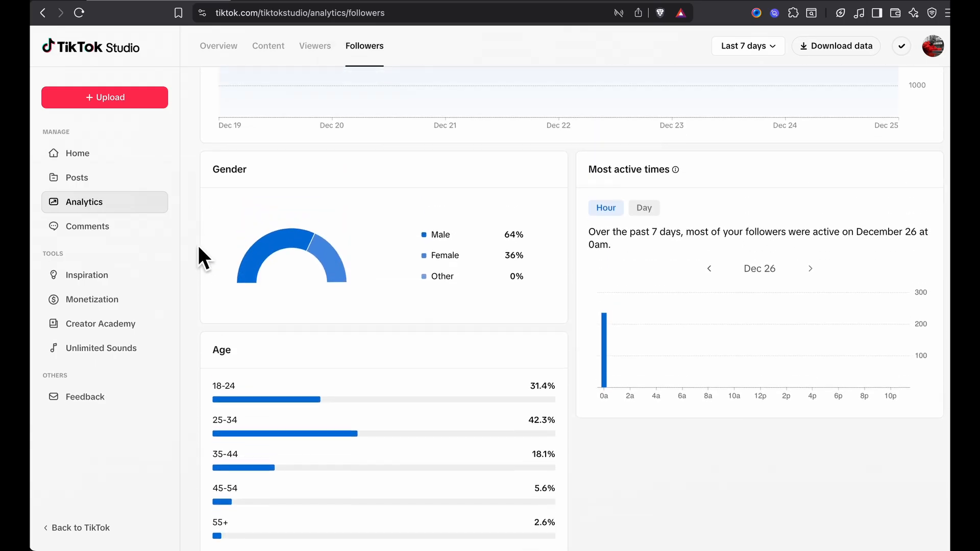
pyautogui.scroll(1, 197, 243)
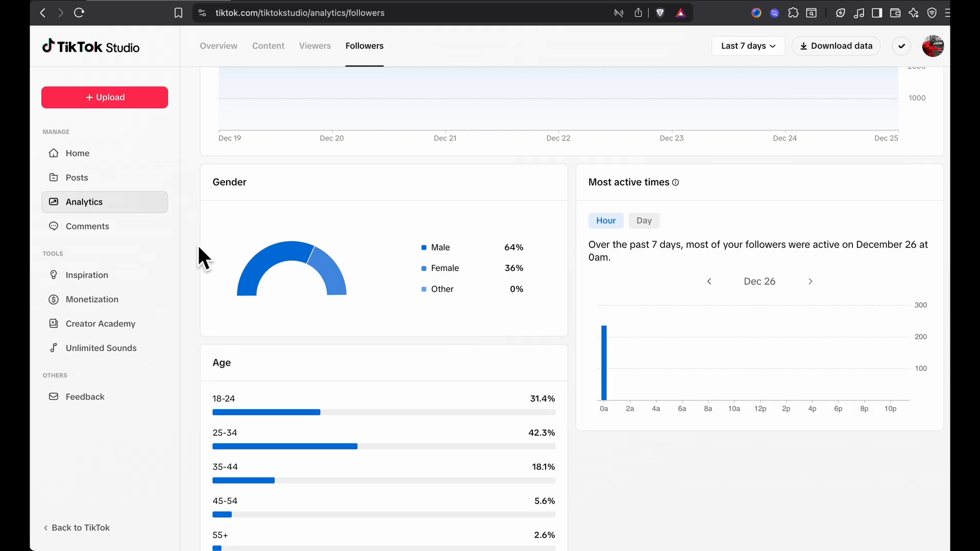
pyautogui.scroll(-1, 198, 247)
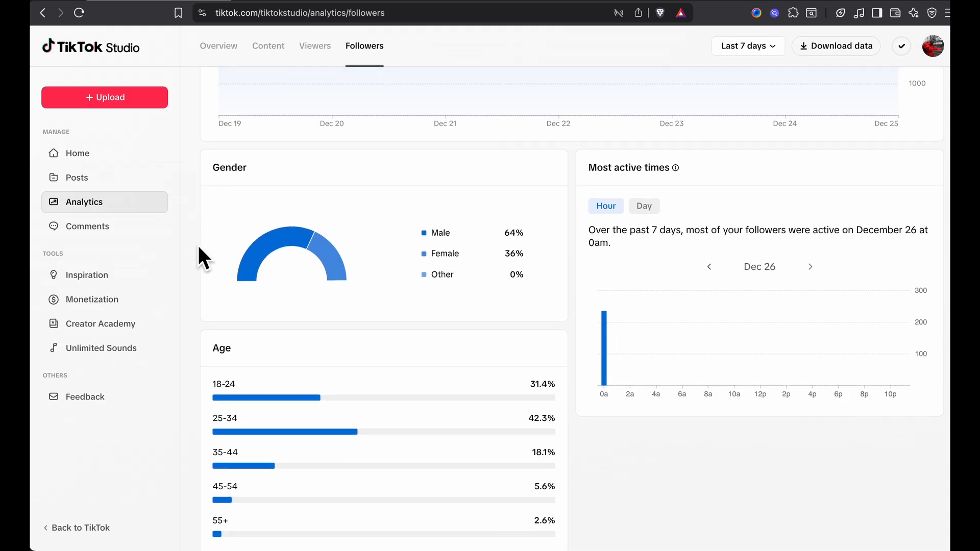
pyautogui.scroll(4, 198, 247)
pyautogui.scroll(-12, 198, 246)
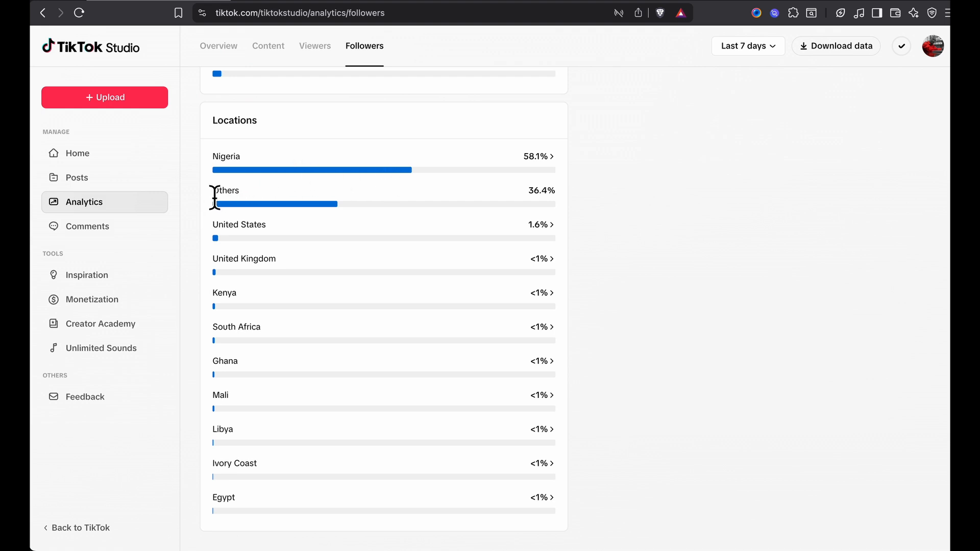
pyautogui.scroll(6, 199, 184)
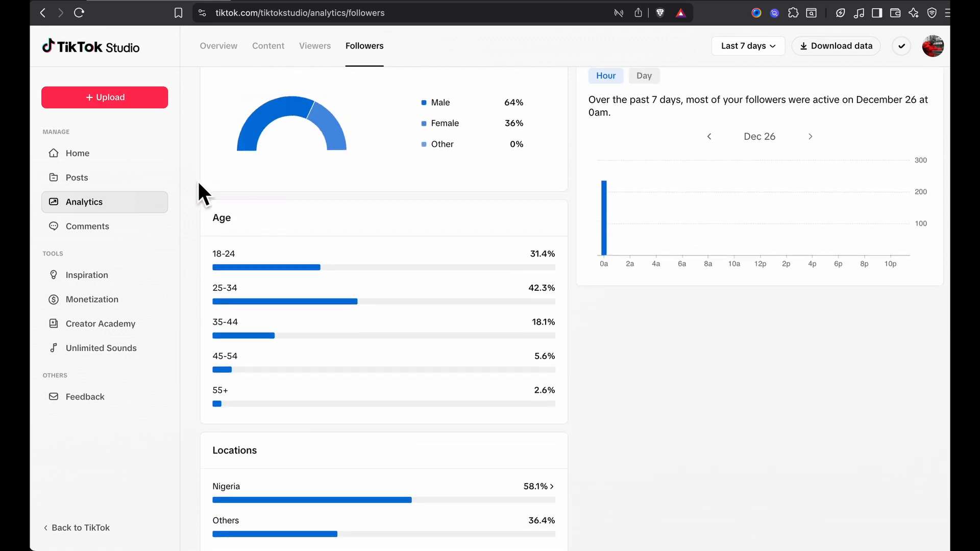
pyautogui.scroll(-3, 199, 192)
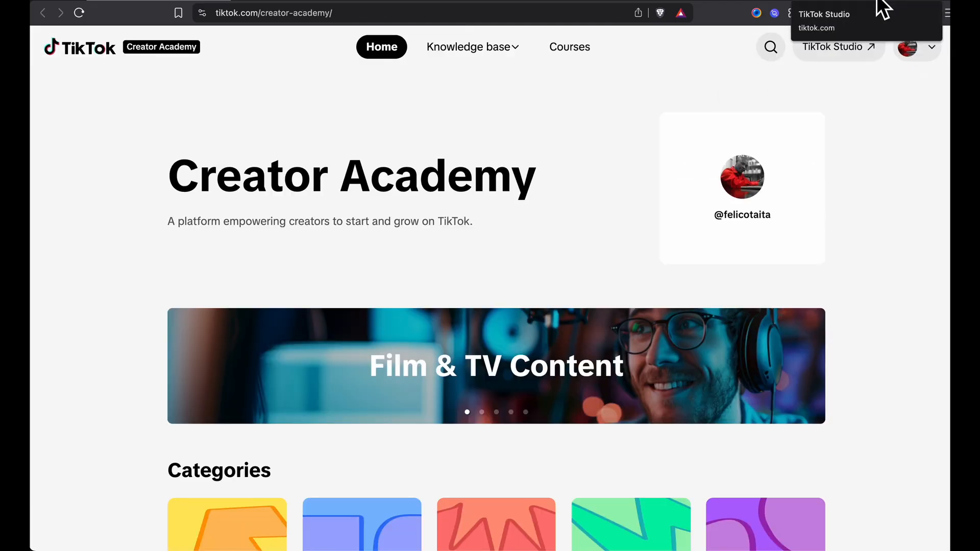
# Browse the categories and recommended articles on the Creator Academy home page
pyautogui.scroll(-10, 865, 314)
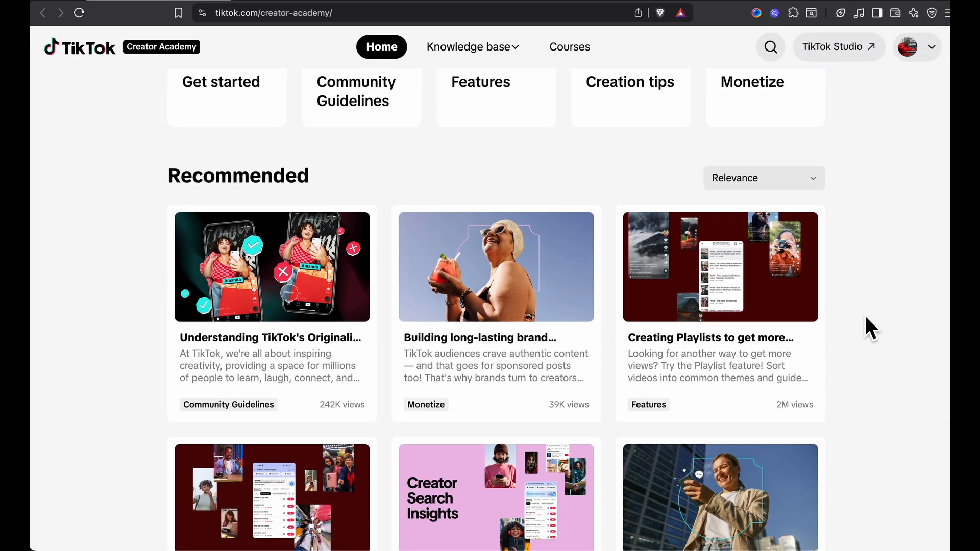
pyautogui.scroll(-10, 866, 318)
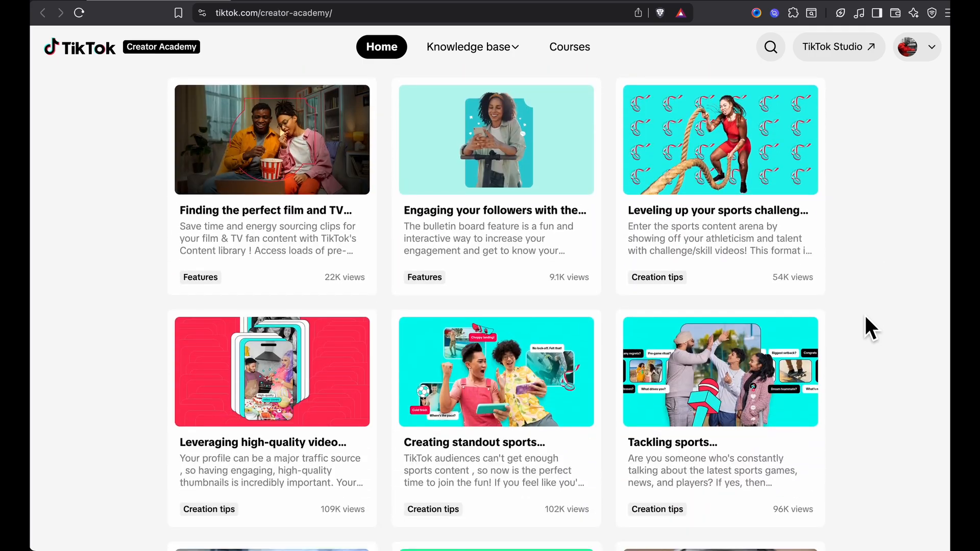
# Browse the remaining Creator Academy articles and look through the sounds in TikTok Studio's Unlimited sounds library
pyautogui.scroll(-10, 866, 318)
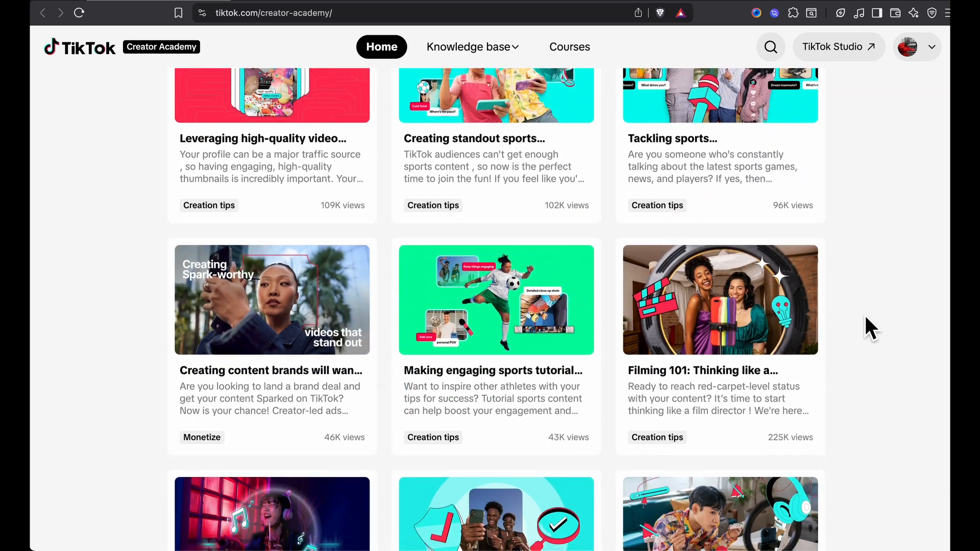
pyautogui.scroll(-2, 865, 329)
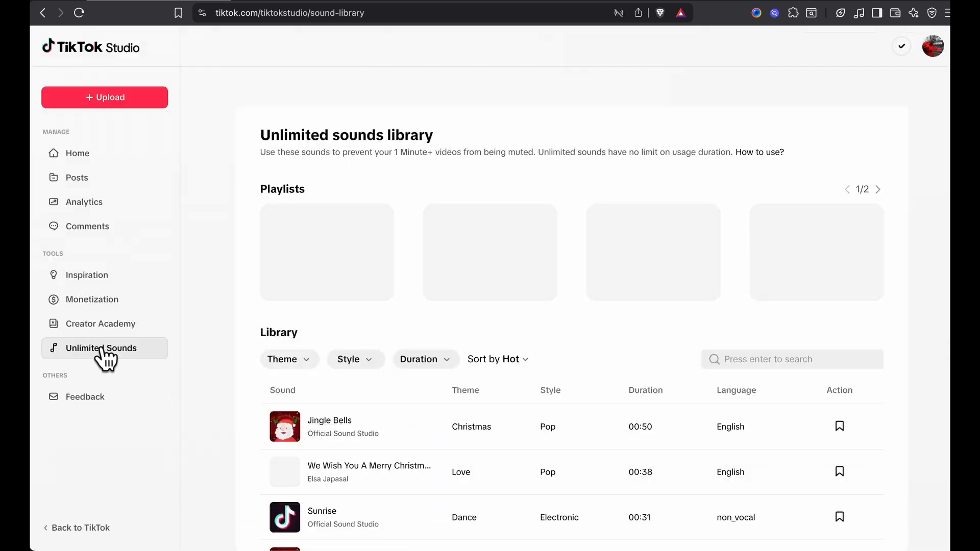
pyautogui.scroll(-6, 539, 303)
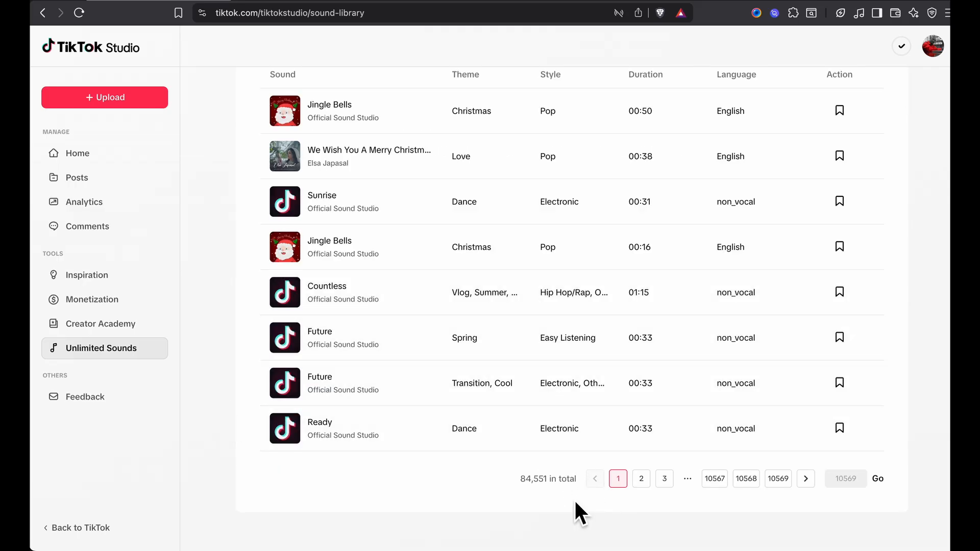
pyautogui.click(806, 479)
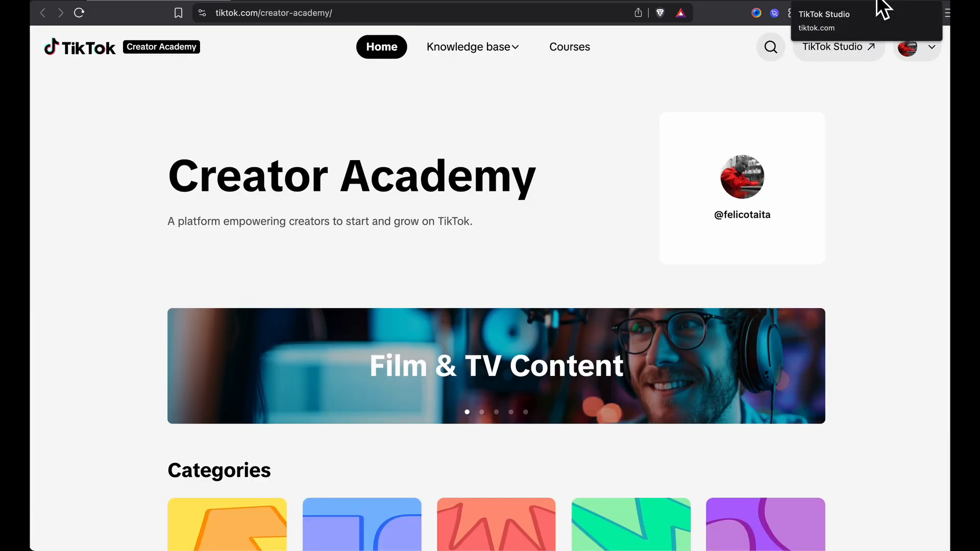
# Open the uploaded video in the TikTok Studio video editor and try the "Telling My Story" template on it
pyautogui.click(883, 7)
pyautogui.click(822, 247)
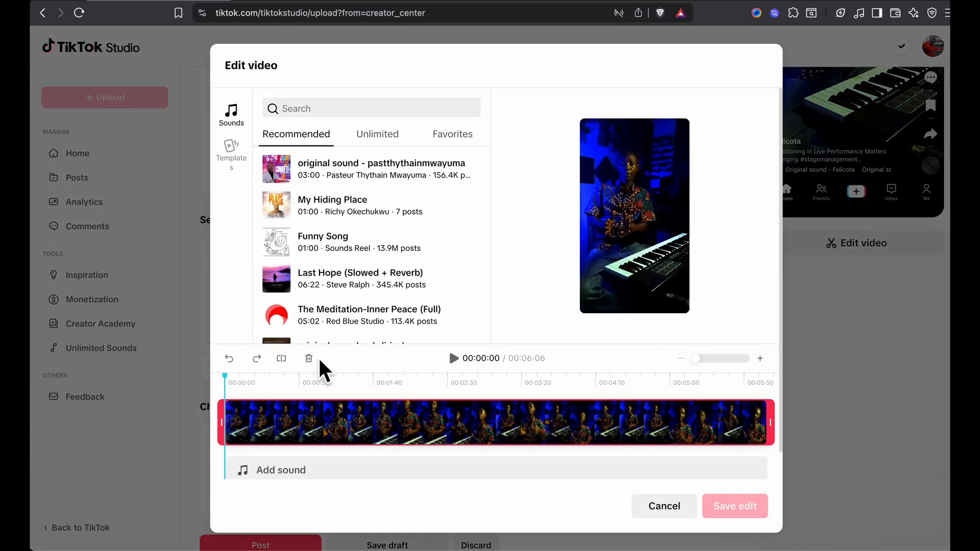
pyautogui.click(232, 147)
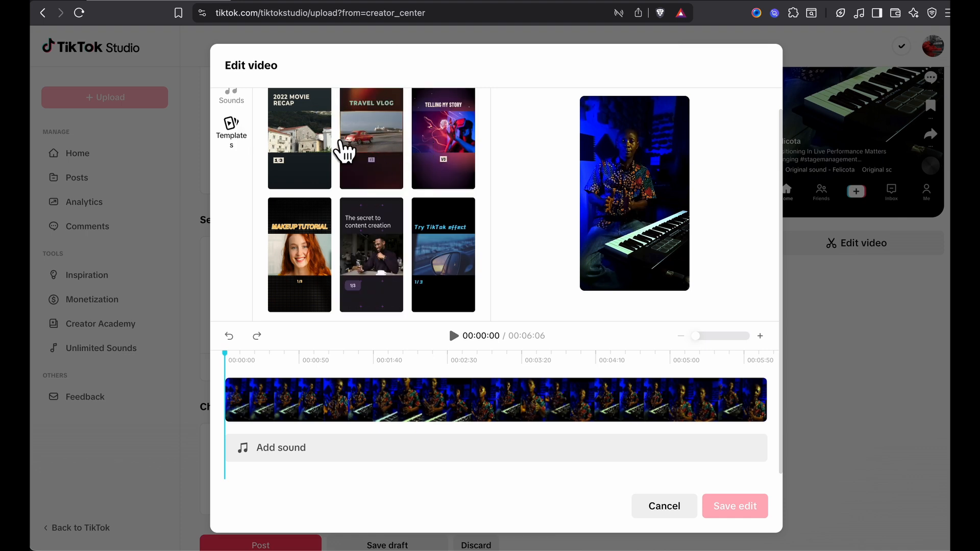
pyautogui.click(450, 147)
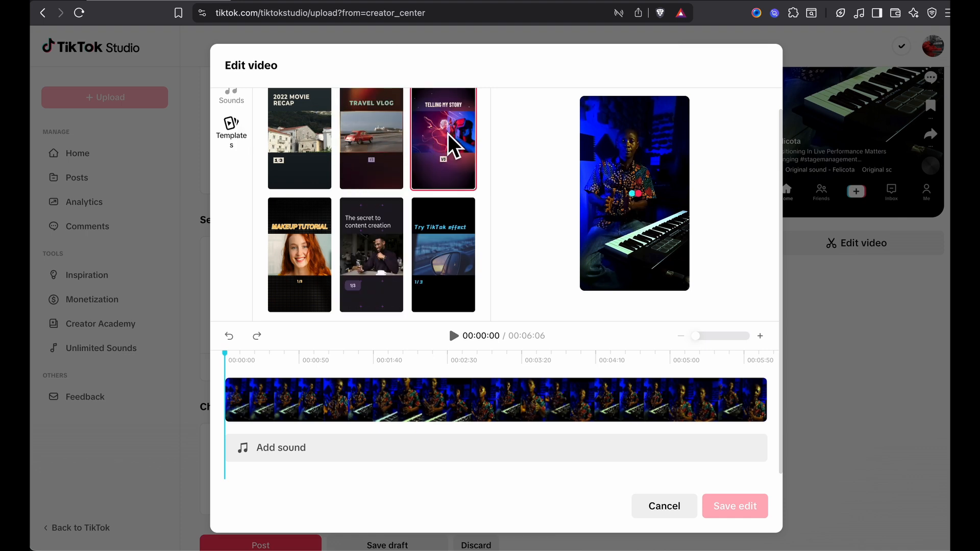
pyautogui.click(670, 507)
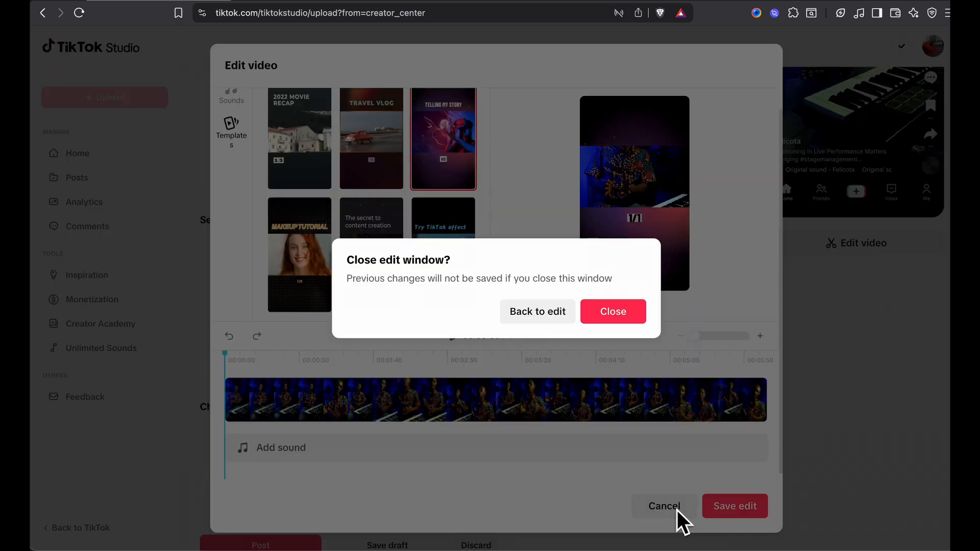
pyautogui.click(540, 319)
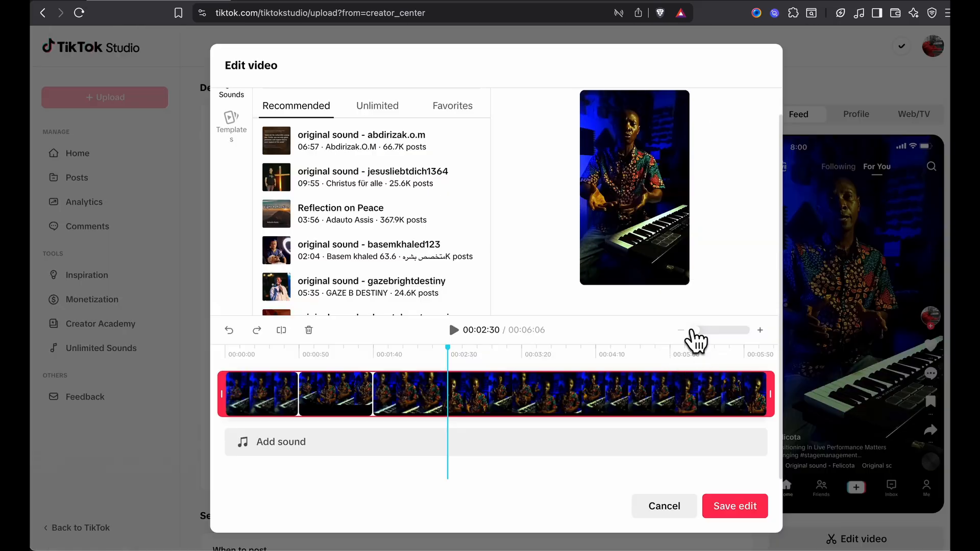
# Check the split video's timeline at higher zoom, add the first visible recommended sound, and preview the playback
pyautogui.moveTo(695, 340); pyautogui.dragTo(761, 337)
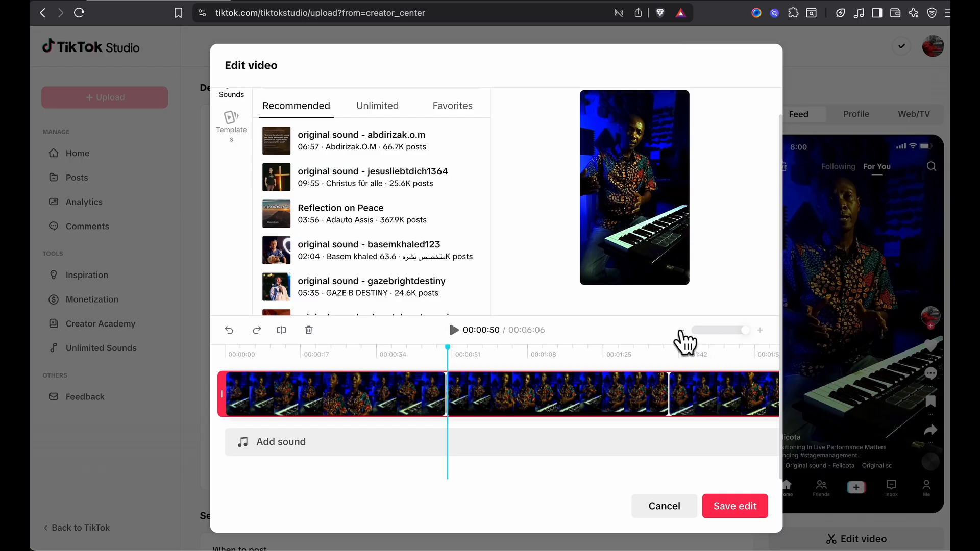
pyautogui.click(681, 331)
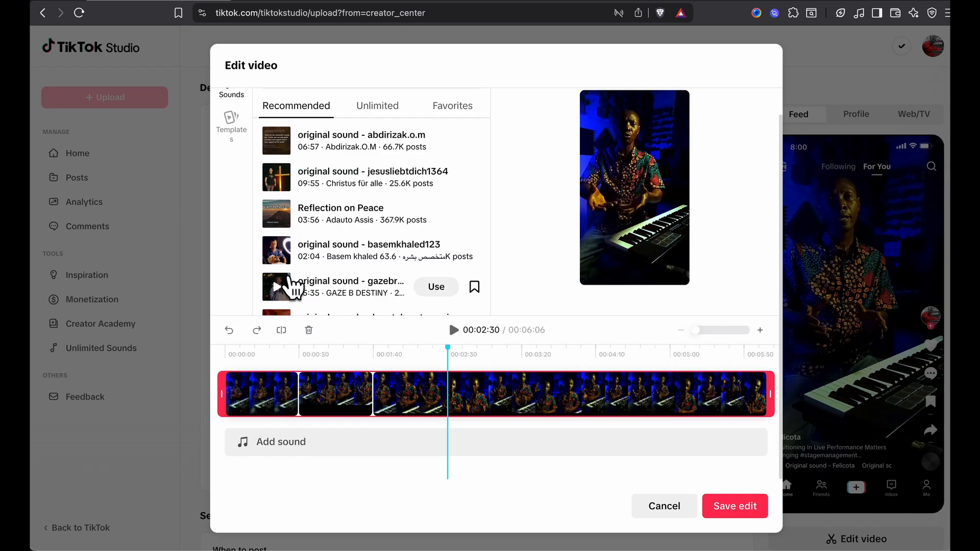
pyautogui.click(436, 138)
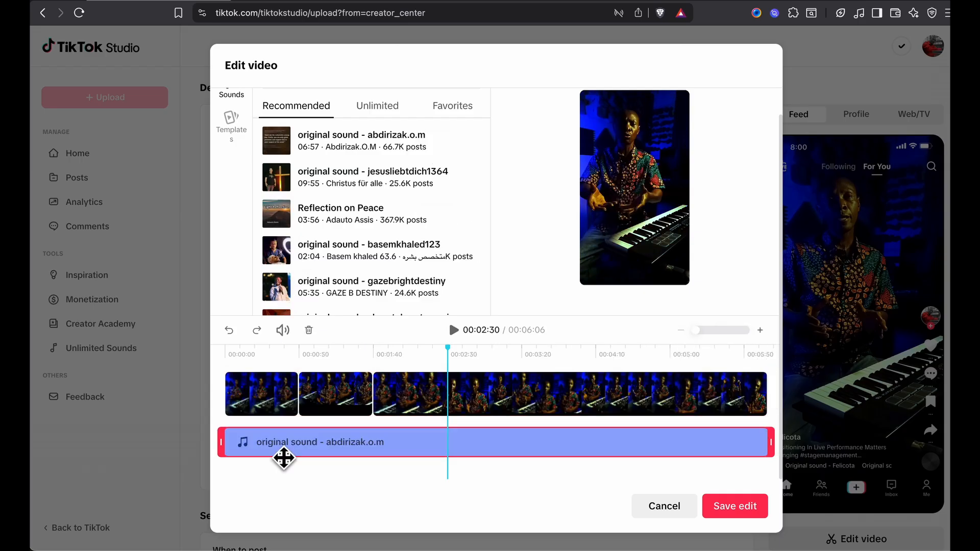
pyautogui.click(453, 331)
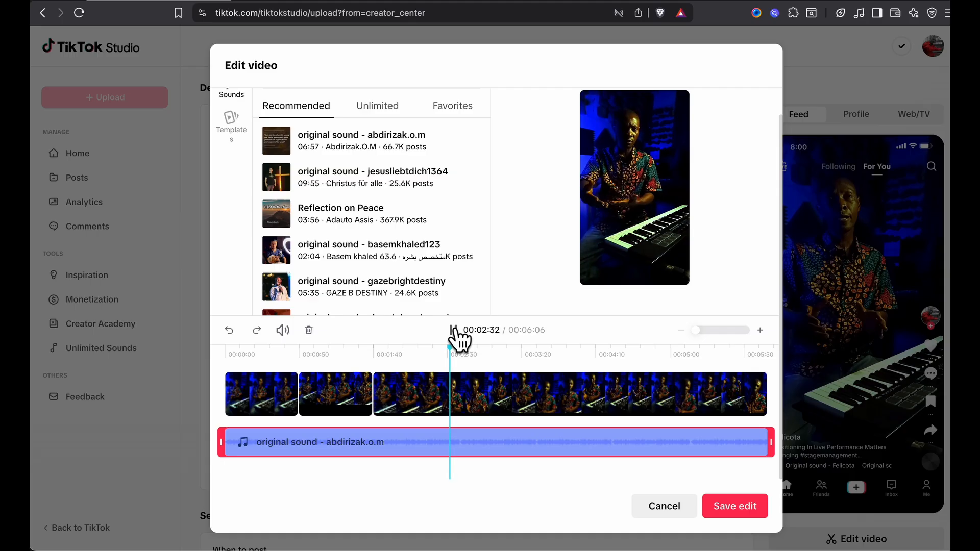
pyautogui.click(454, 331)
# Set the original sound's volume to 0%, preview the mix, and close the video editor without saving
pyautogui.click(284, 332)
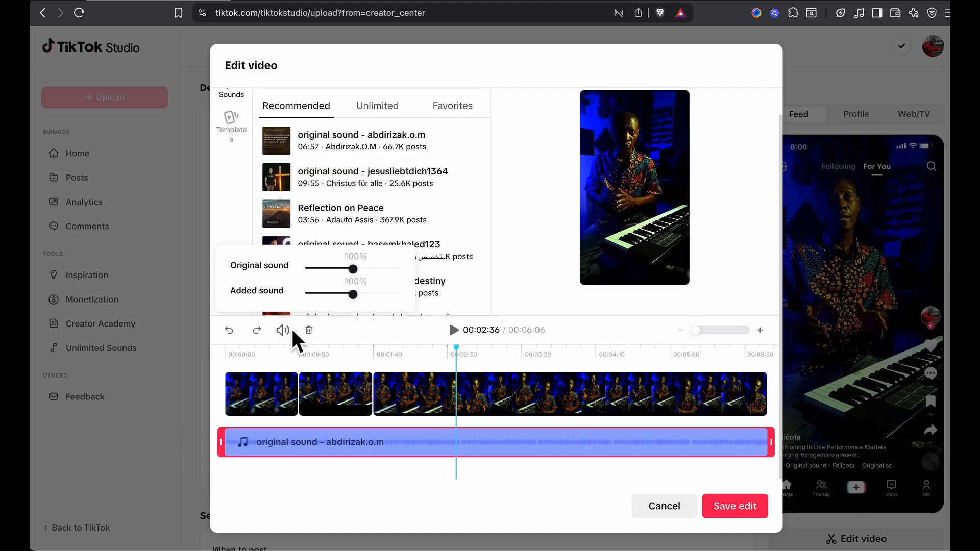
pyautogui.moveTo(353, 269); pyautogui.dragTo(291, 275)
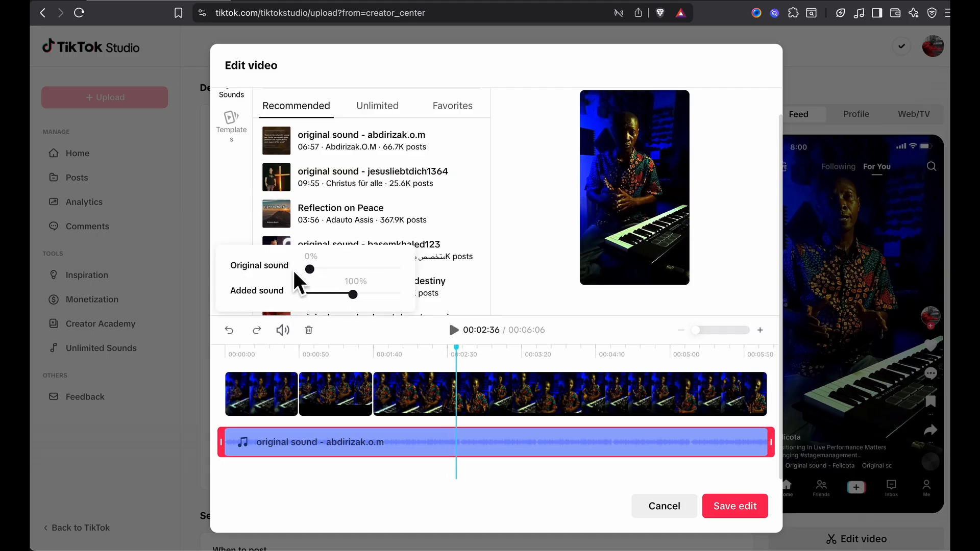
pyautogui.click(453, 332)
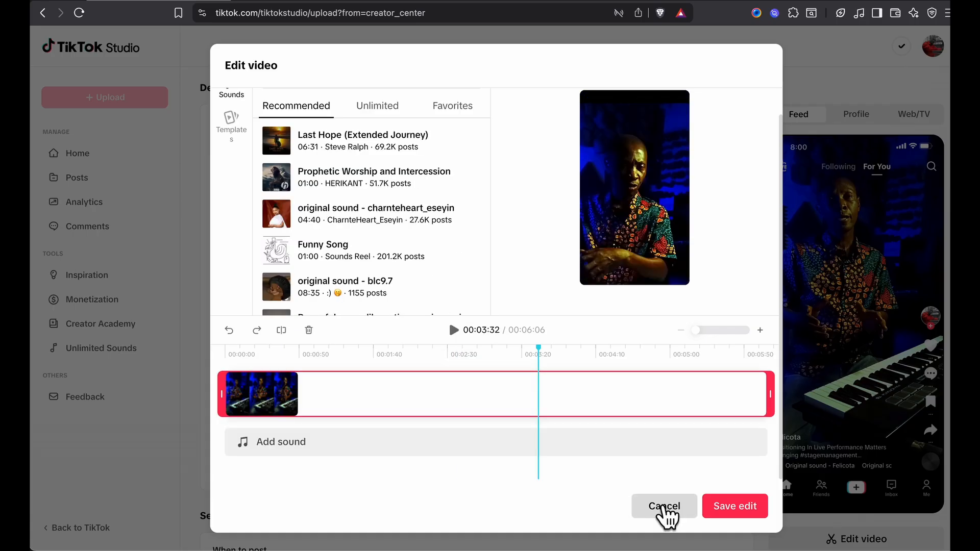
pyautogui.click(664, 507)
pyautogui.click(614, 309)
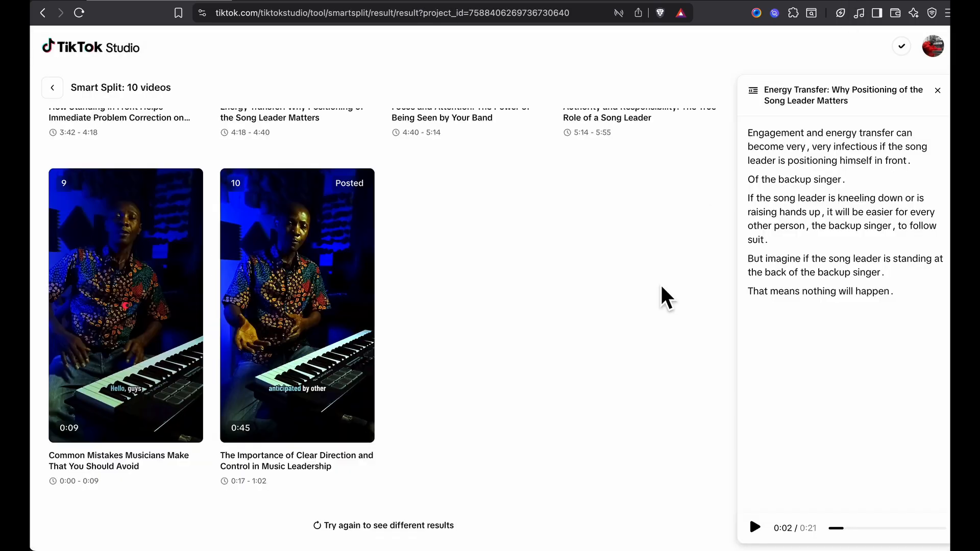
# Look over the generated Smart Split clips, and open the account's profile to review its scheduled and published videos
pyautogui.scroll(-1, 660, 281)
pyautogui.scroll(12, 660, 281)
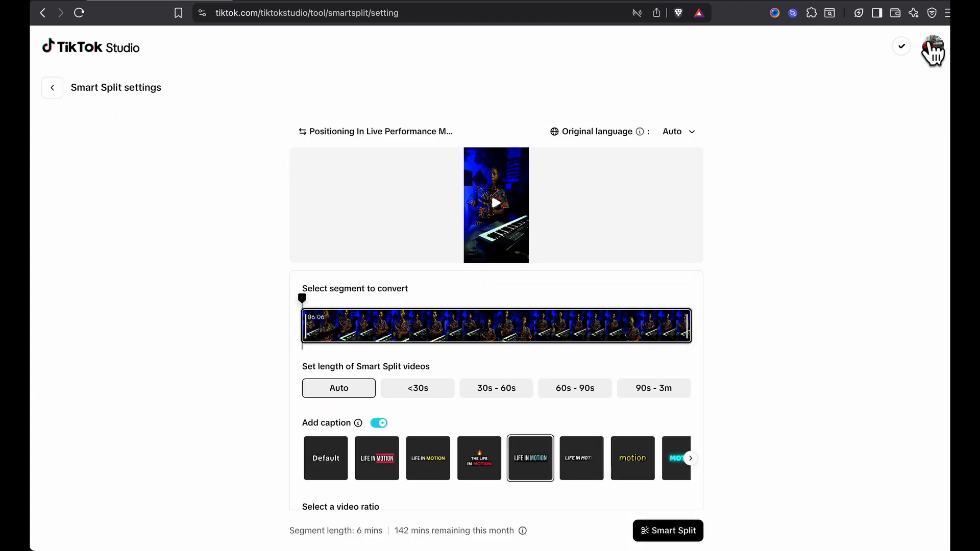
pyautogui.click(935, 49)
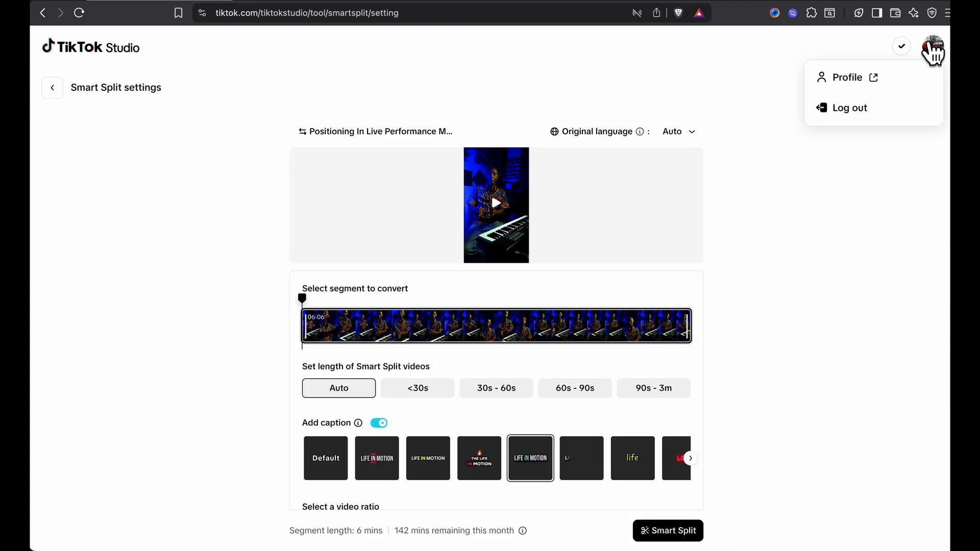
pyautogui.click(841, 77)
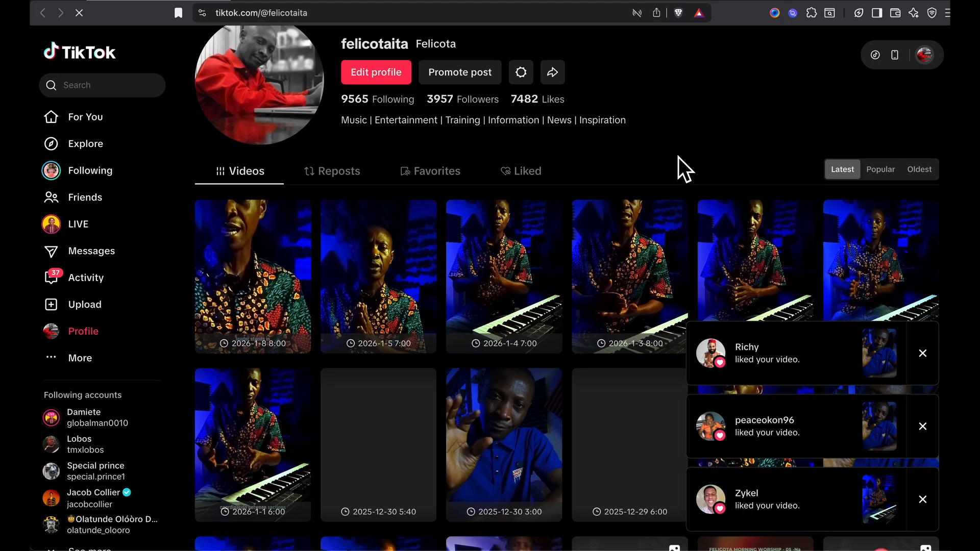
pyautogui.scroll(-3, 678, 157)
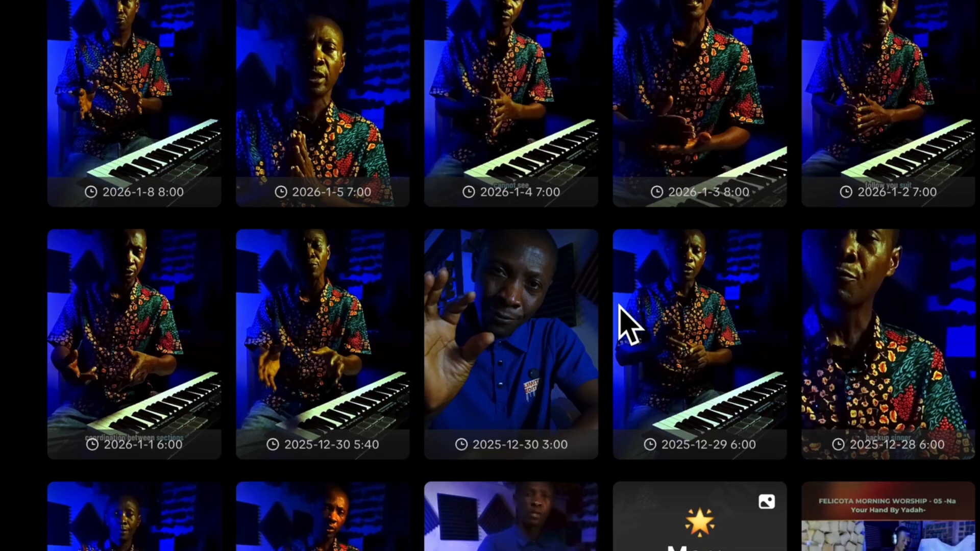
pyautogui.scroll(-7, 620, 305)
pyautogui.scroll(-3, 614, 301)
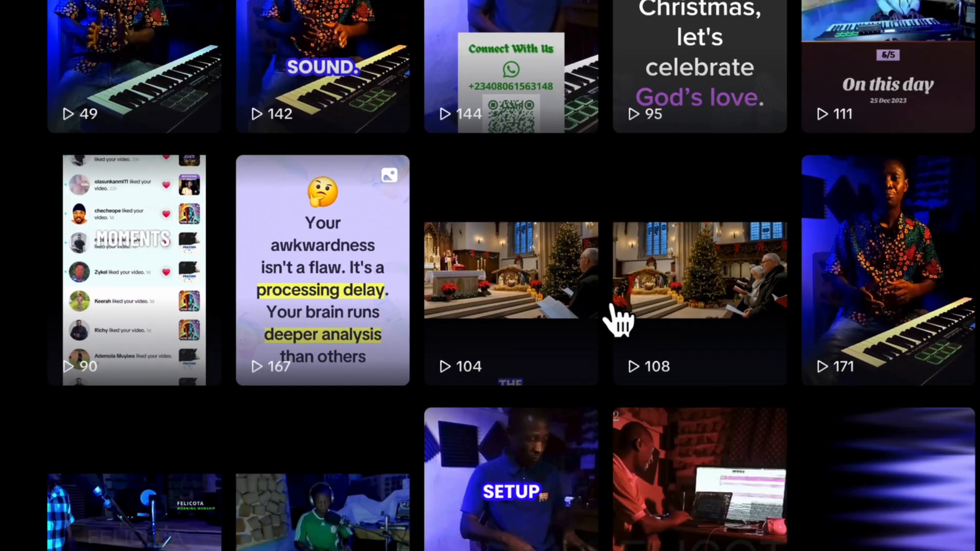
pyautogui.scroll(10, 615, 317)
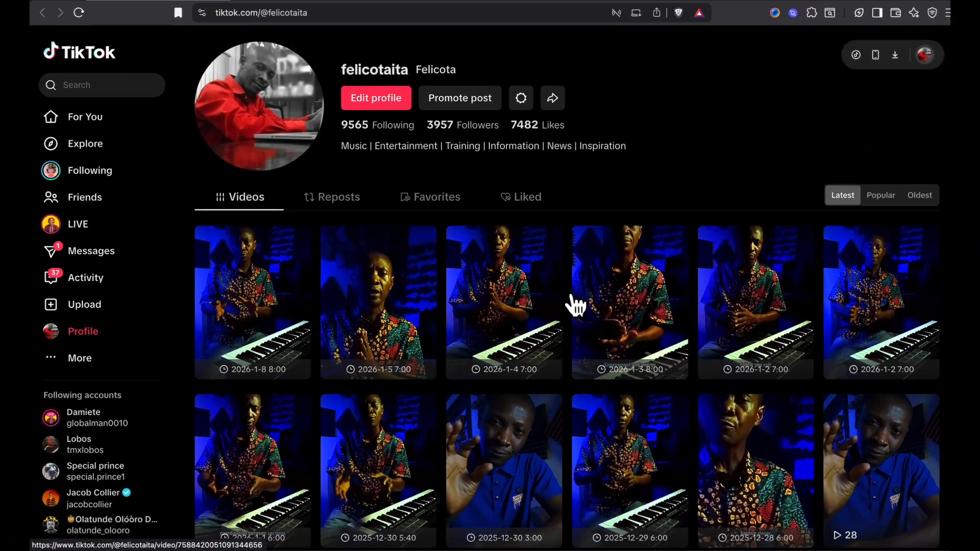